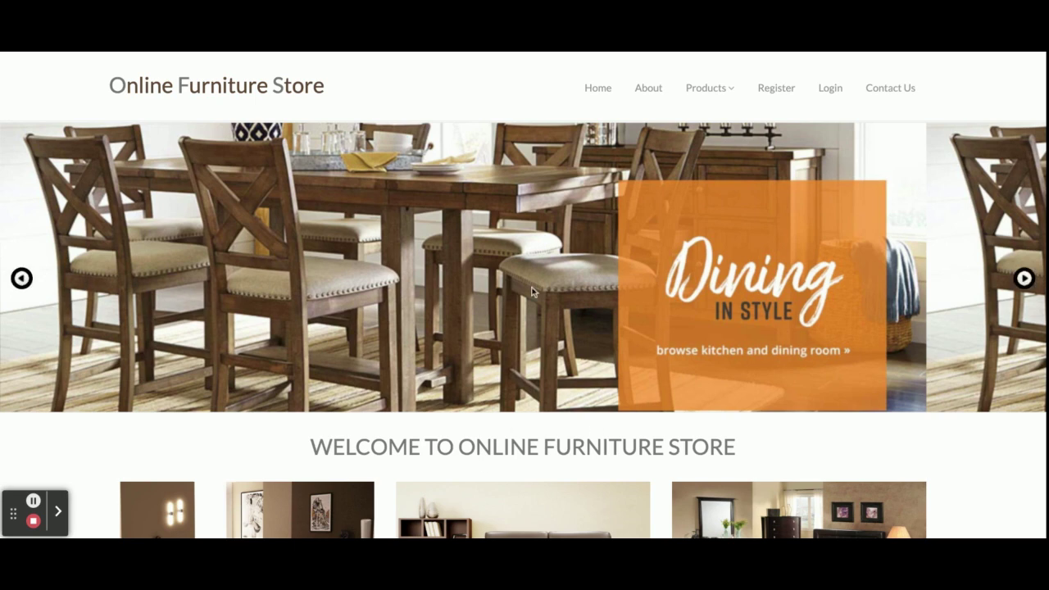
Scroll through the store's home page and reload it.
{"action": "scroll", "coordinate": [533, 292], "scroll_direction": "down", "scroll_amount": 10}
{"action": "scroll", "coordinate": [532, 291], "scroll_direction": "up", "scroll_amount": 10}
{"action": "scroll", "coordinate": [531, 292], "scroll_direction": "down", "scroll_amount": 1}
{"action": "scroll", "coordinate": [212, 110], "scroll_direction": "down", "scroll_amount": 15}
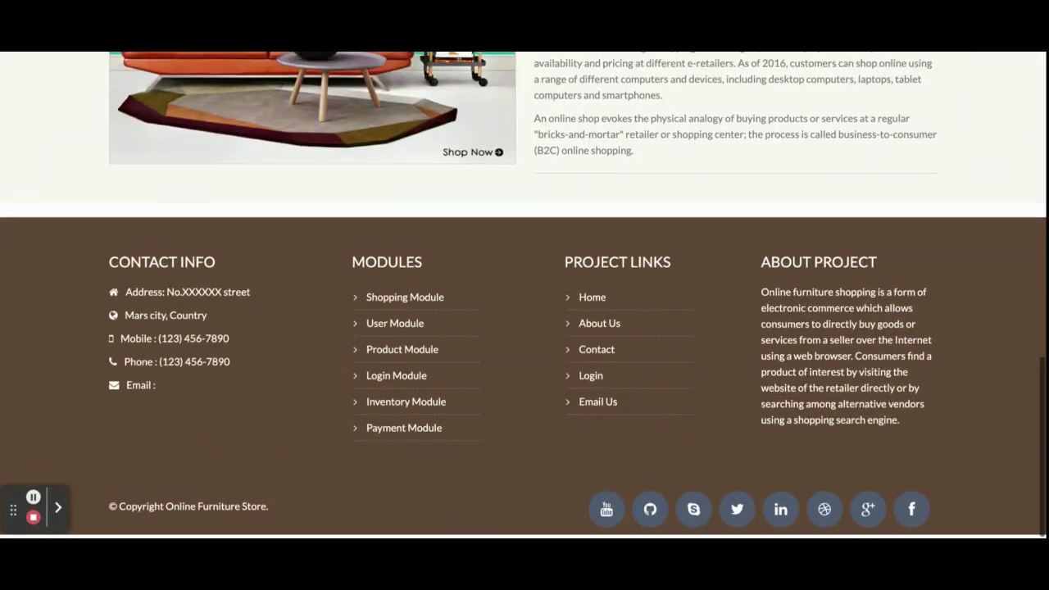
{"action": "scroll", "coordinate": [212, 110], "scroll_direction": "up", "scroll_amount": 15}
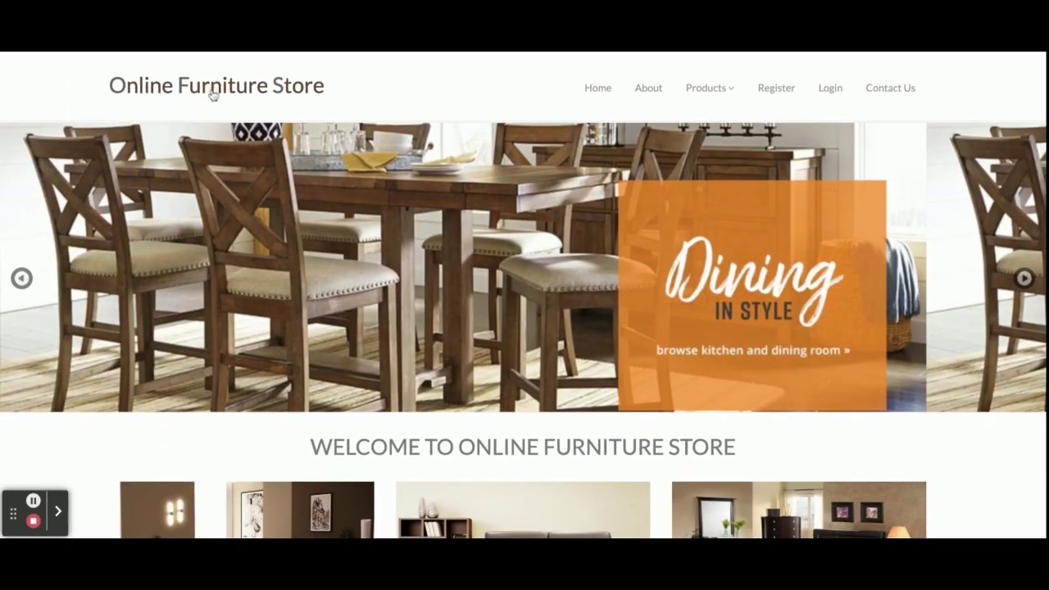
{"action": "scroll", "coordinate": [337, 275], "scroll_direction": "down", "scroll_amount": 15}
{"action": "scroll", "coordinate": [337, 276], "scroll_direction": "up", "scroll_amount": 15}
{"action": "scroll", "coordinate": [337, 275], "scroll_direction": "down", "scroll_amount": 1}
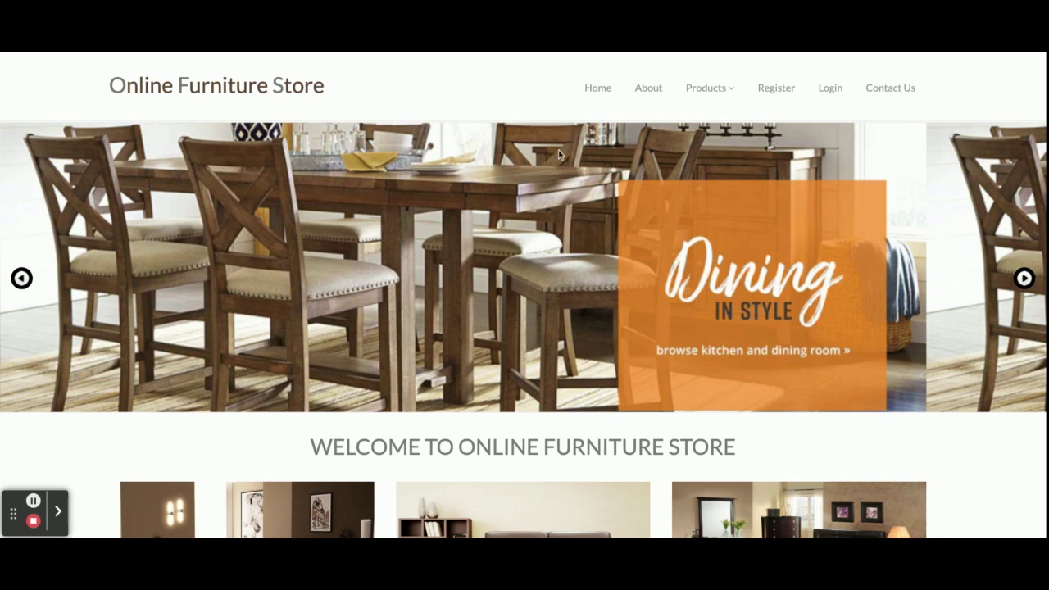
{"action": "scroll", "coordinate": [473, 220], "scroll_direction": "down", "scroll_amount": 1}
{"action": "scroll", "coordinate": [472, 220], "scroll_direction": "down", "scroll_amount": 10}
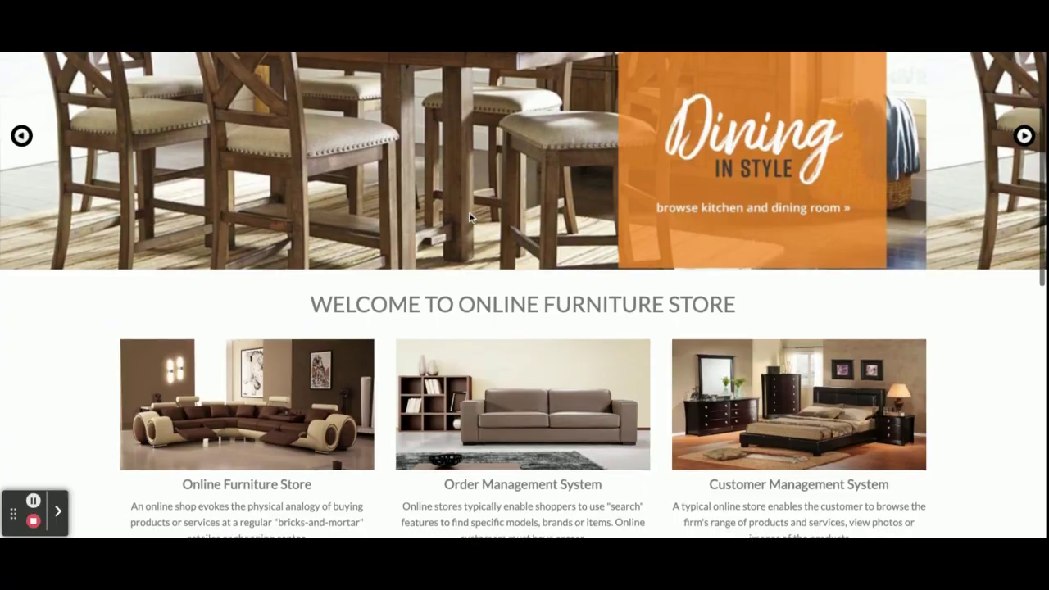
{"action": "scroll", "coordinate": [468, 216], "scroll_direction": "up", "scroll_amount": 8}
{"action": "scroll", "coordinate": [525, 235], "scroll_direction": "up", "scroll_amount": 4}
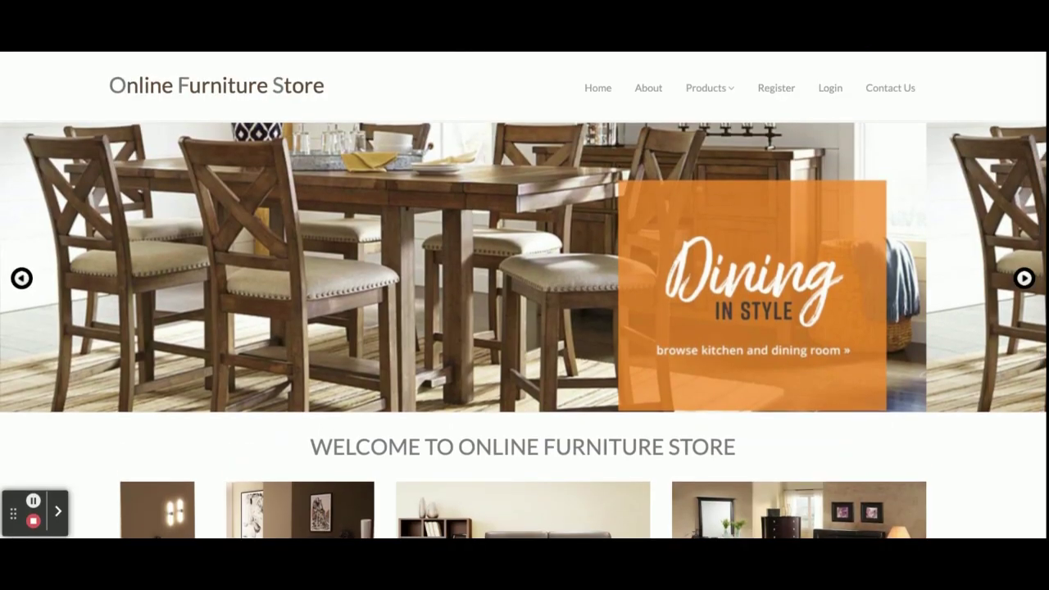
{"action": "scroll", "coordinate": [163, 55], "scroll_direction": "down", "scroll_amount": 10}
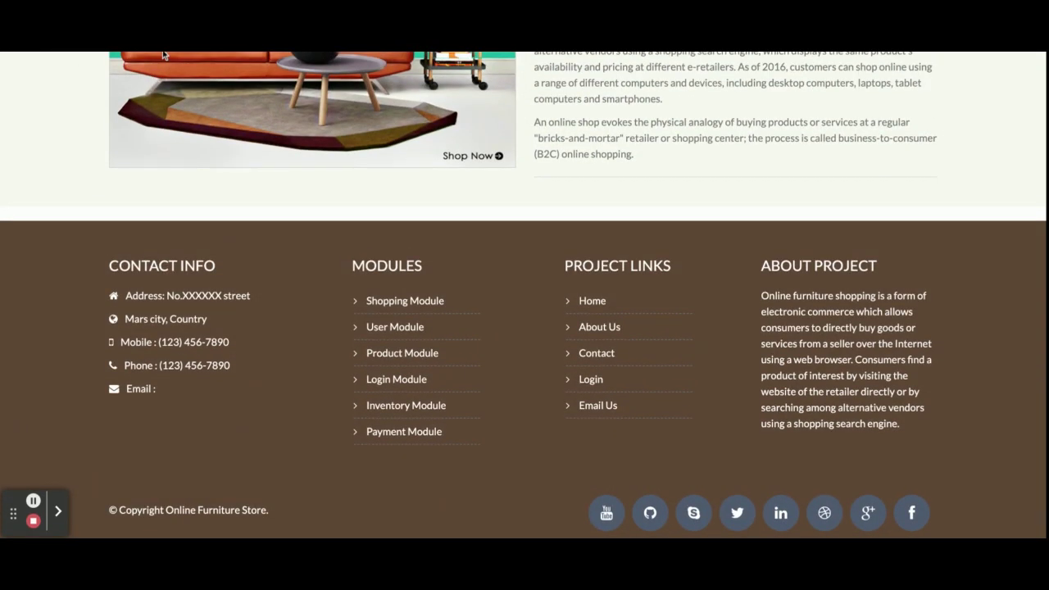
{"action": "key", "text": "F5"}
{"action": "scroll", "coordinate": [424, 318], "scroll_direction": "up", "scroll_amount": 8}
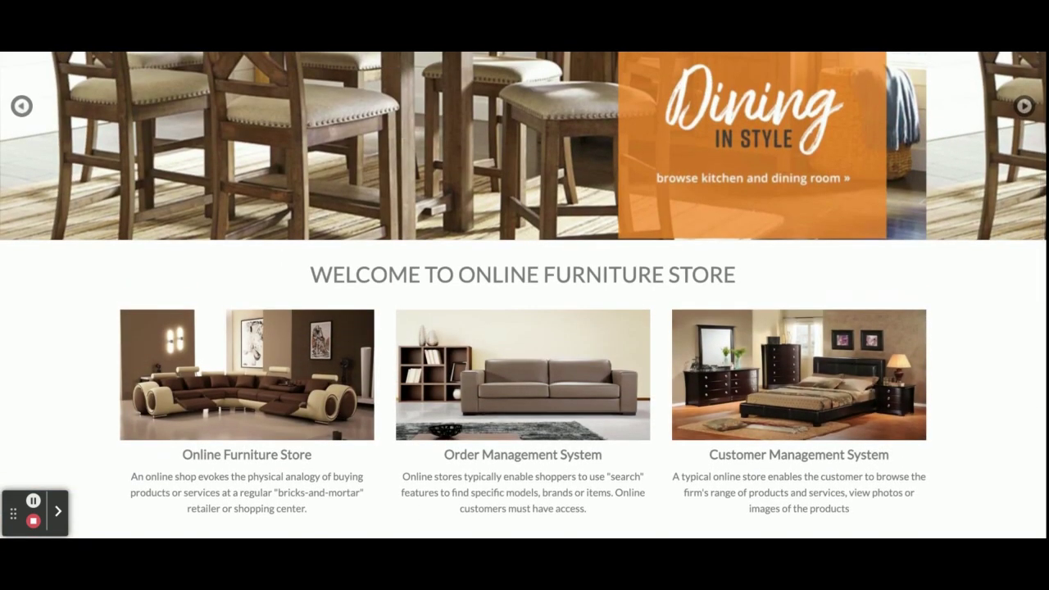
{"action": "scroll", "coordinate": [524, 295], "scroll_direction": "up", "scroll_amount": 3}
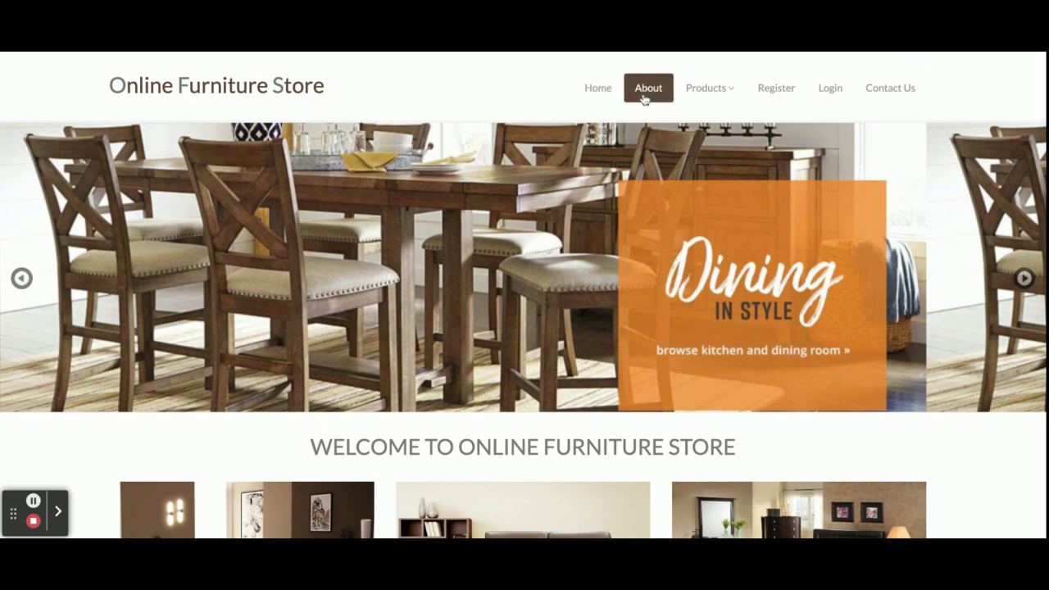
View the About page slideshow, then show the All Products list.
{"action": "left_click", "coordinate": [644, 96]}
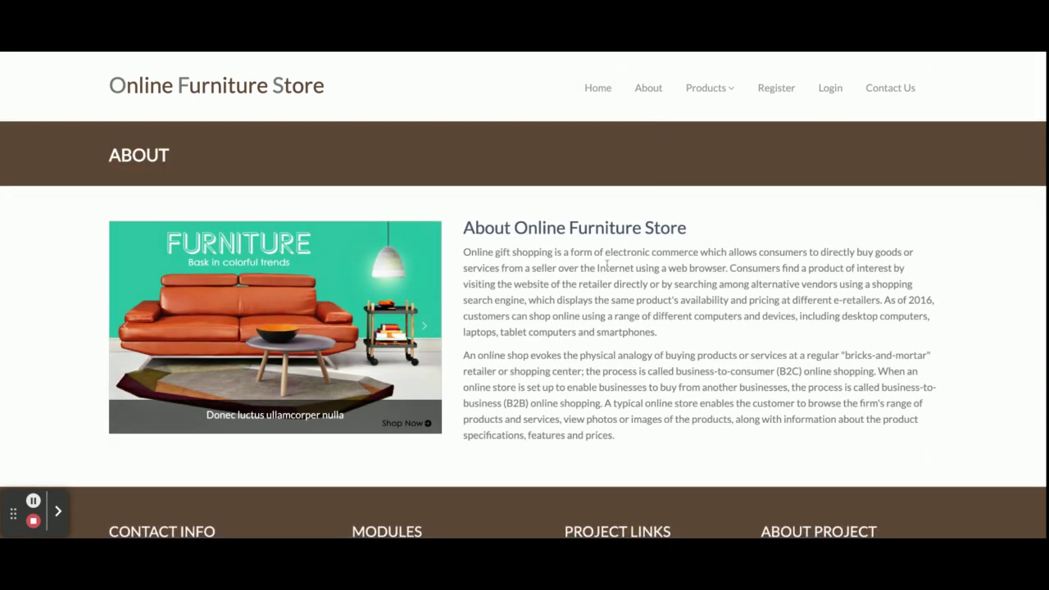
{"action": "left_click", "coordinate": [424, 328]}
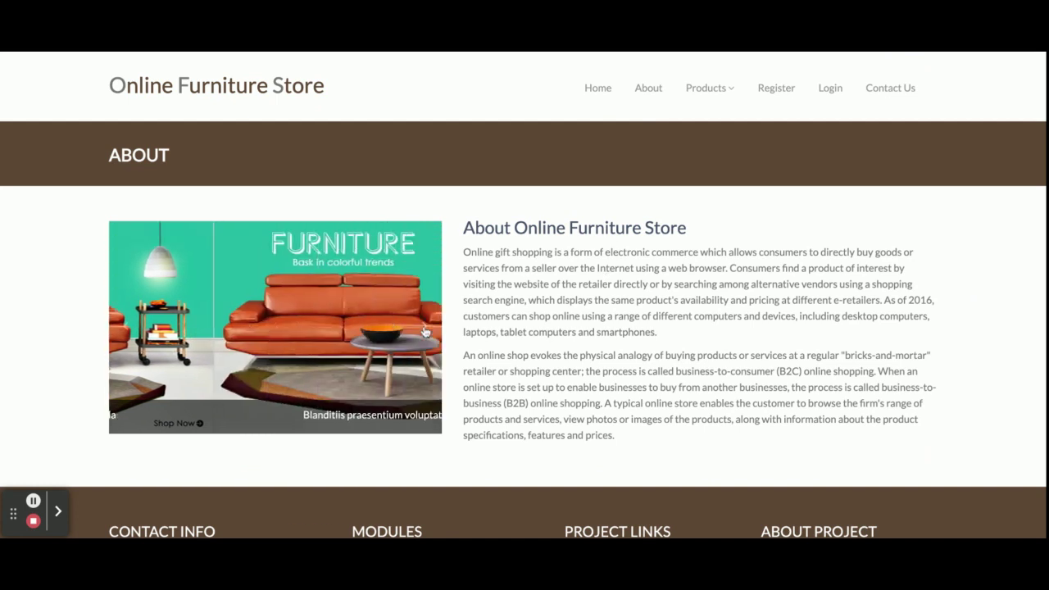
{"action": "left_click", "coordinate": [715, 92]}
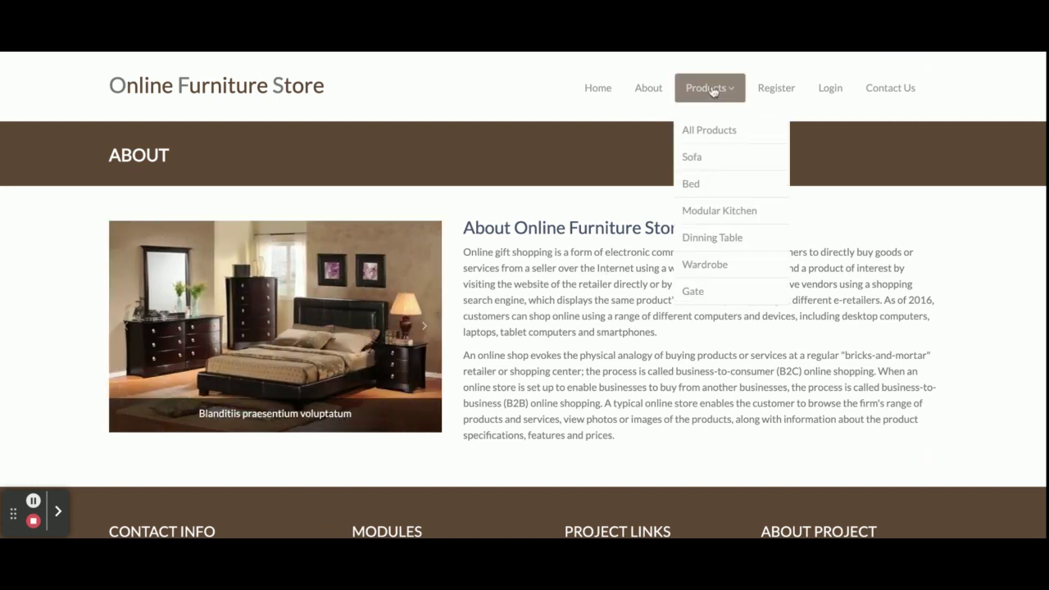
{"action": "left_click", "coordinate": [710, 129]}
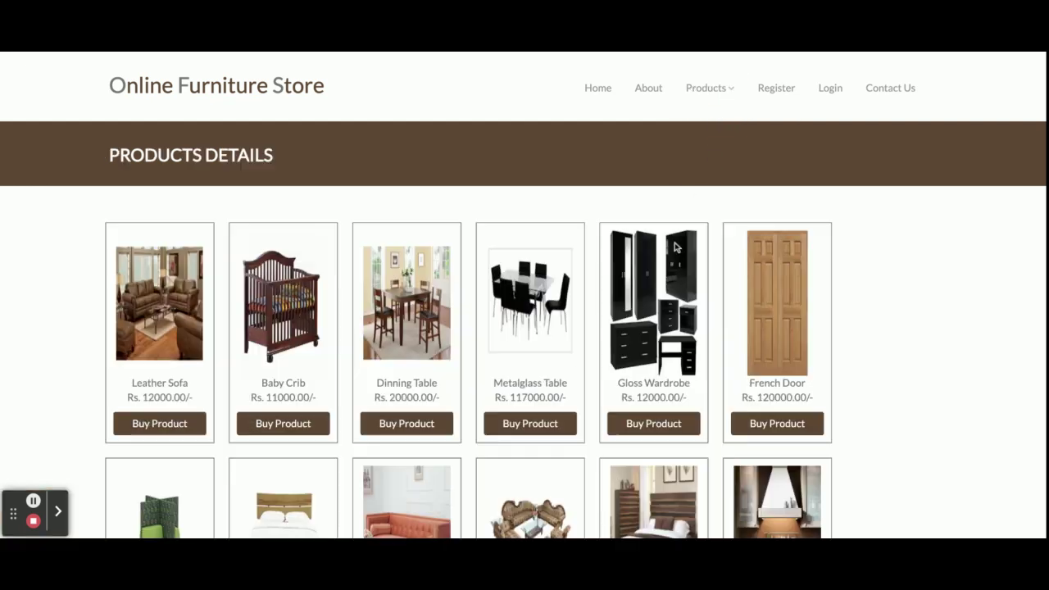
{"action": "scroll", "coordinate": [676, 246], "scroll_direction": "down", "scroll_amount": 6}
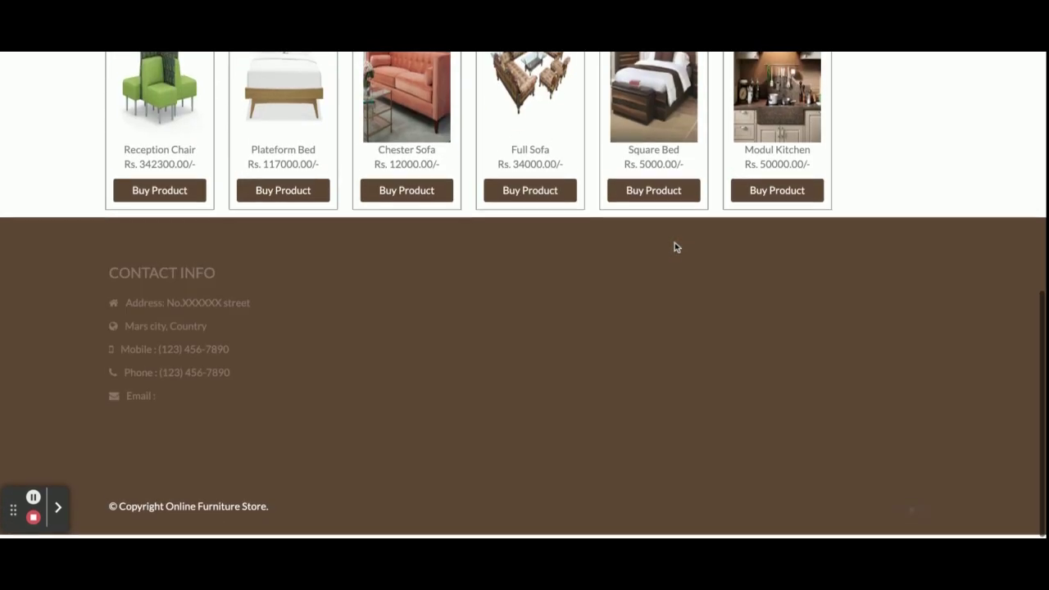
{"action": "scroll", "coordinate": [676, 246], "scroll_direction": "up", "scroll_amount": 8}
Filter products by Modular Kitchen and Gate, then choose Buy Product on the Leather Sofa.
{"action": "left_click", "coordinate": [709, 92]}
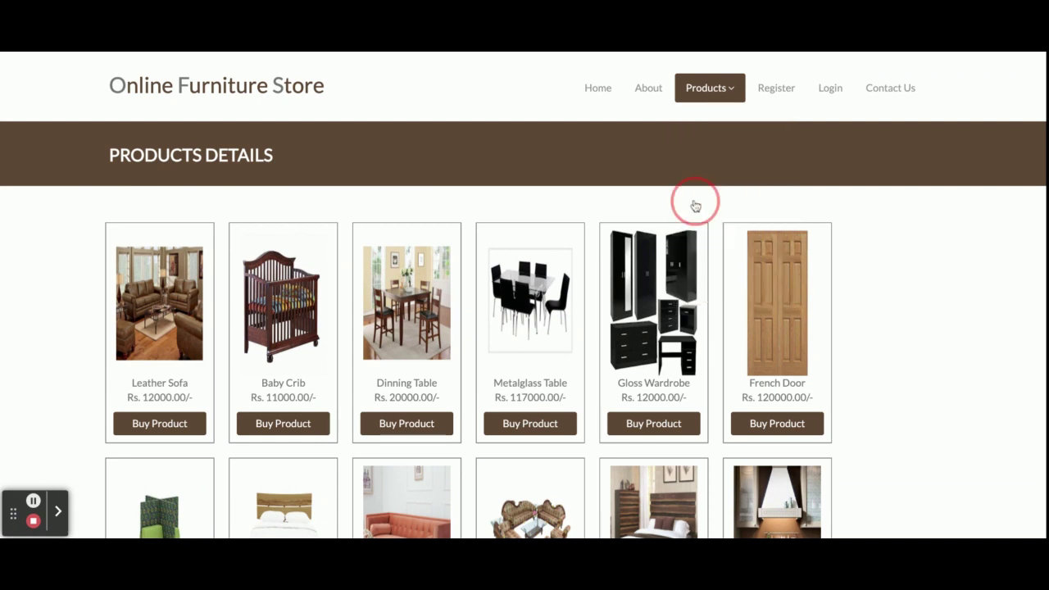
{"action": "left_click", "coordinate": [694, 208]}
{"action": "left_click", "coordinate": [717, 89]}
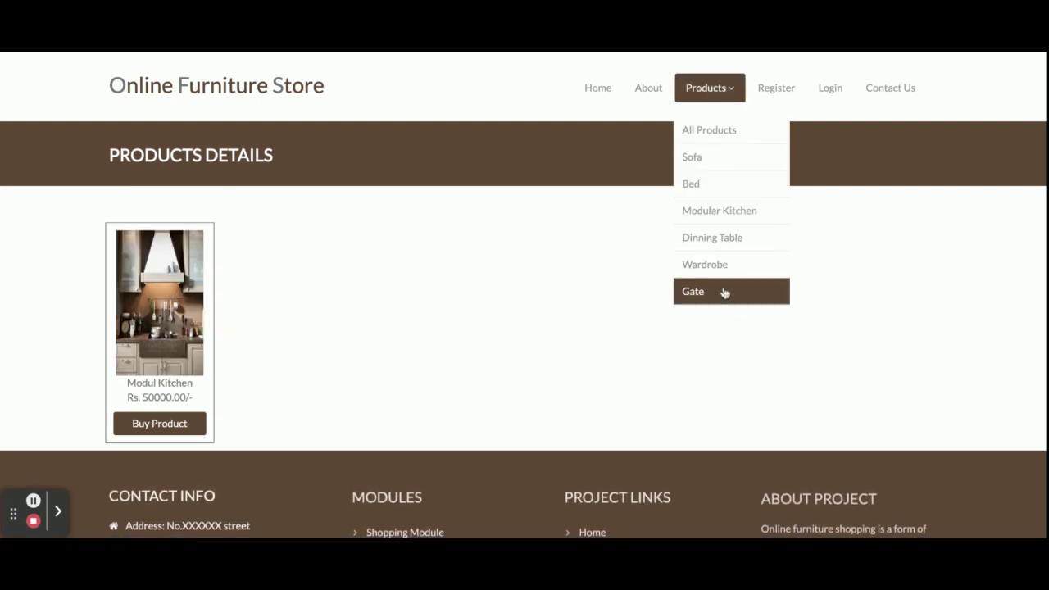
{"action": "left_click", "coordinate": [724, 293]}
{"action": "left_click", "coordinate": [714, 89]}
{"action": "left_click", "coordinate": [715, 211]}
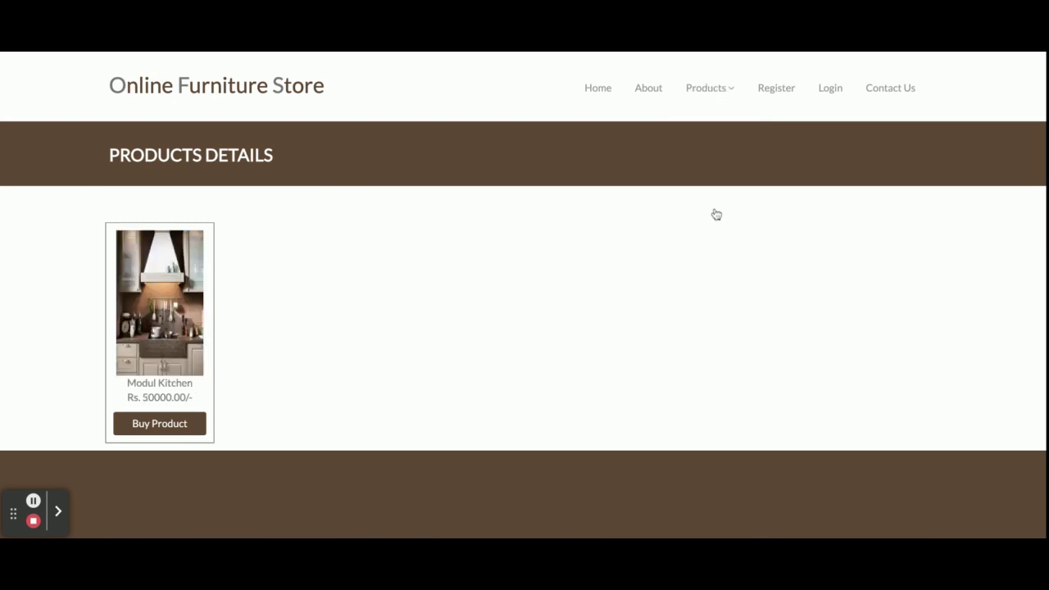
{"action": "left_click", "coordinate": [707, 100]}
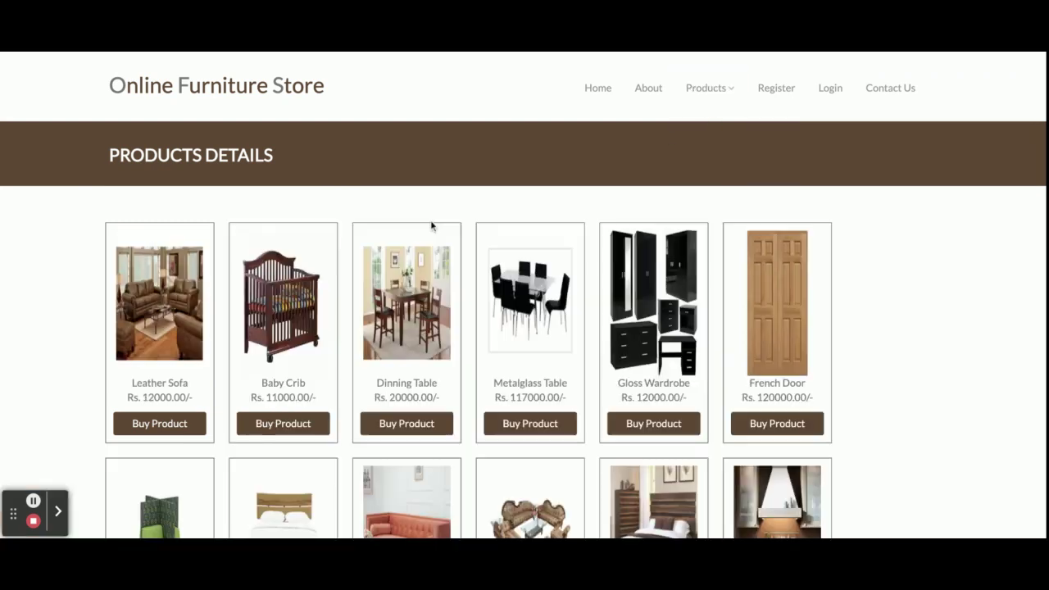
{"action": "left_click", "coordinate": [192, 423]}
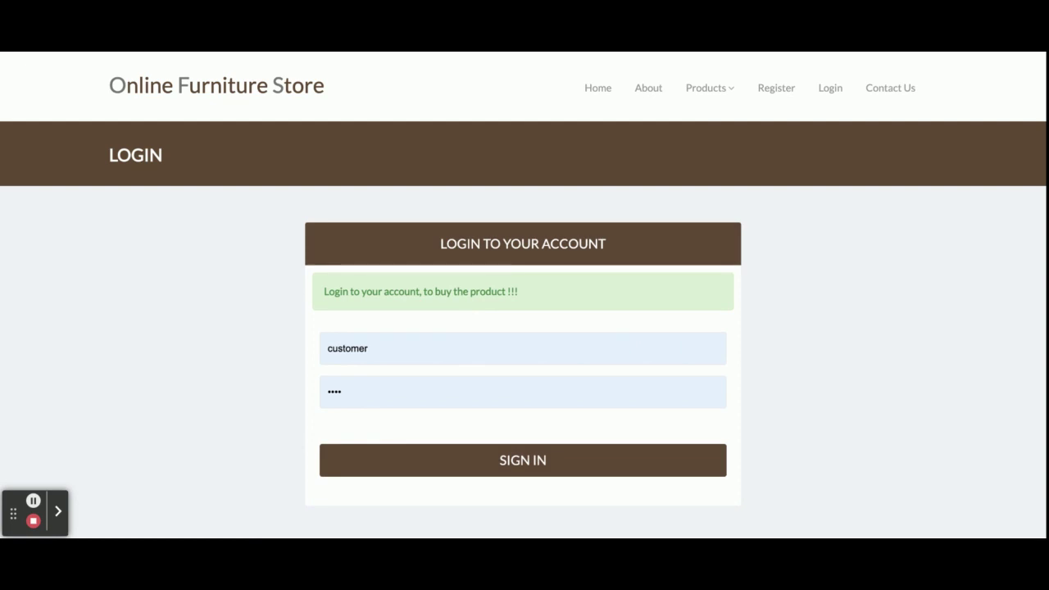
{"action": "left_click", "coordinate": [775, 90]}
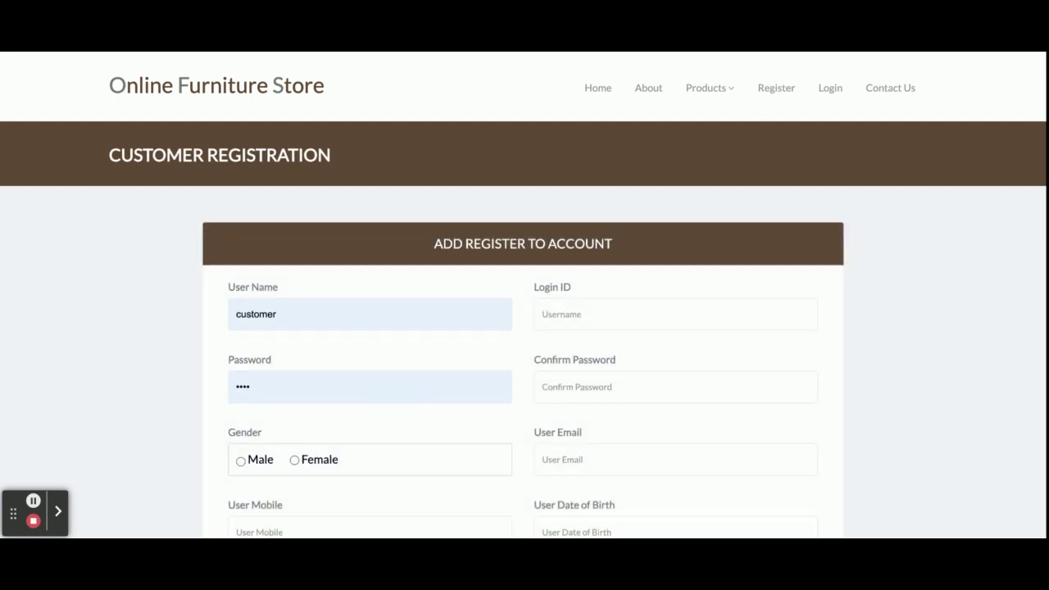
{"action": "scroll", "coordinate": [456, 284], "scroll_direction": "down", "scroll_amount": 2}
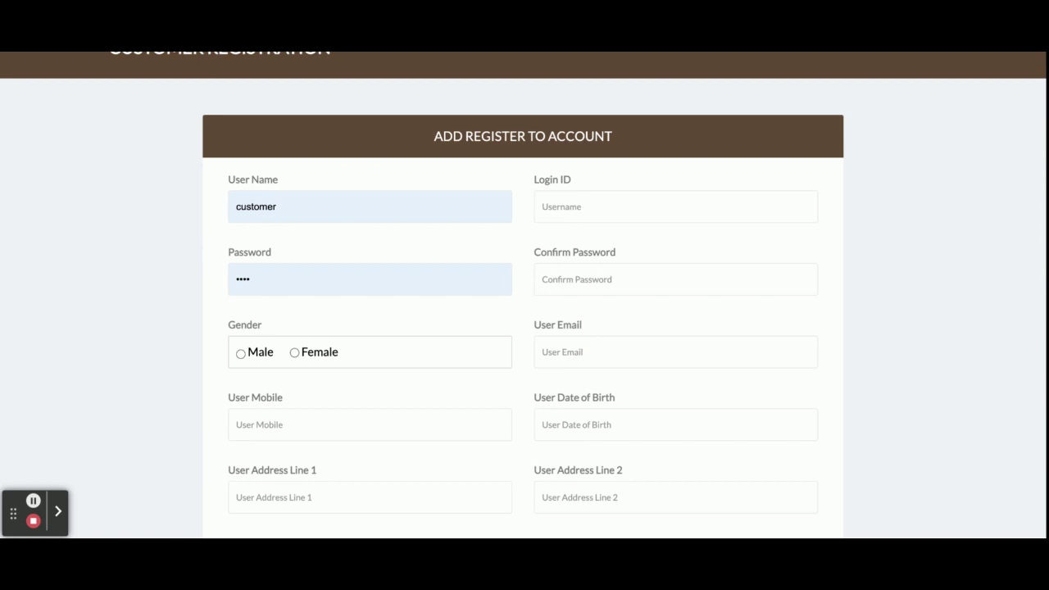
{"action": "scroll", "coordinate": [602, 175], "scroll_direction": "up", "scroll_amount": 2}
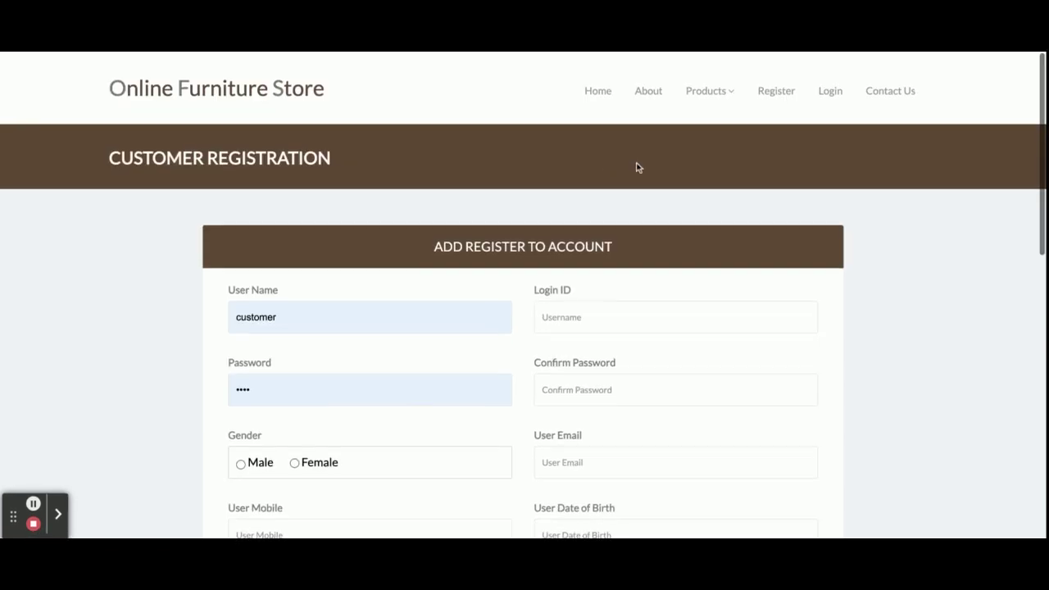
{"action": "left_click", "coordinate": [845, 90]}
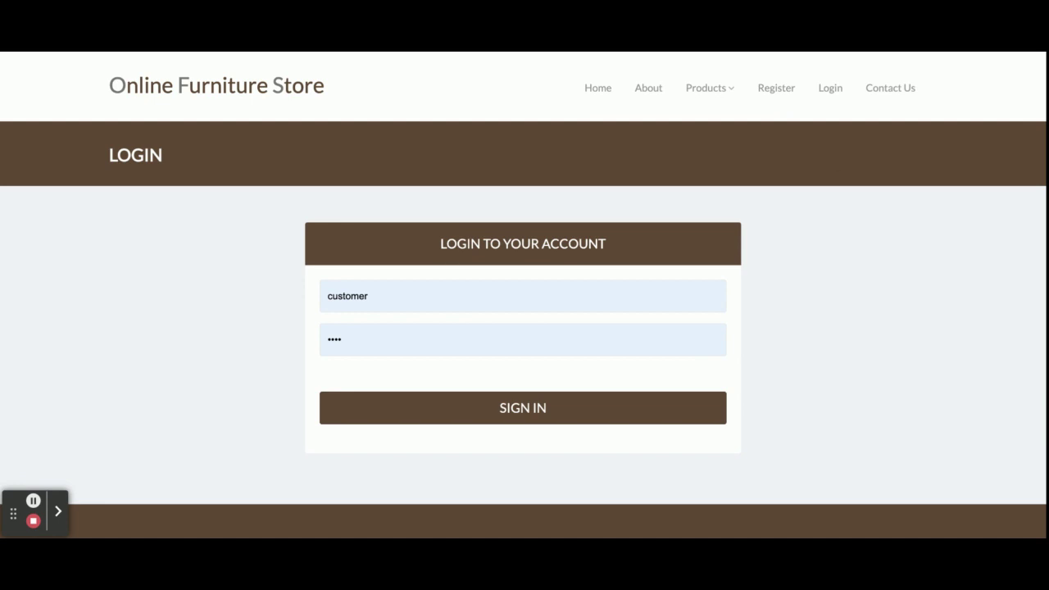
View Contact Us, dismiss the map error, pan the map east, then go to the login page.
{"action": "left_click", "coordinate": [885, 91]}
{"action": "scroll", "coordinate": [735, 262], "scroll_direction": "down", "scroll_amount": 10}
{"action": "scroll", "coordinate": [735, 263], "scroll_direction": "up", "scroll_amount": 10}
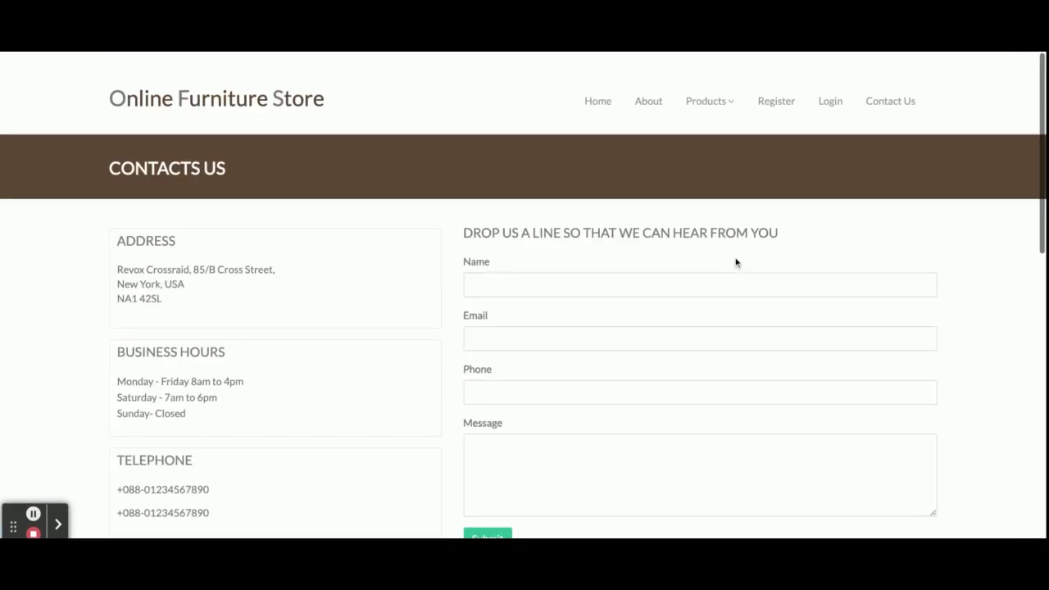
{"action": "scroll", "coordinate": [735, 262], "scroll_direction": "down", "scroll_amount": 5}
{"action": "left_click", "coordinate": [620, 345]}
{"action": "left_click_drag", "start_coordinate": [725, 368], "coordinate": [518, 354]}
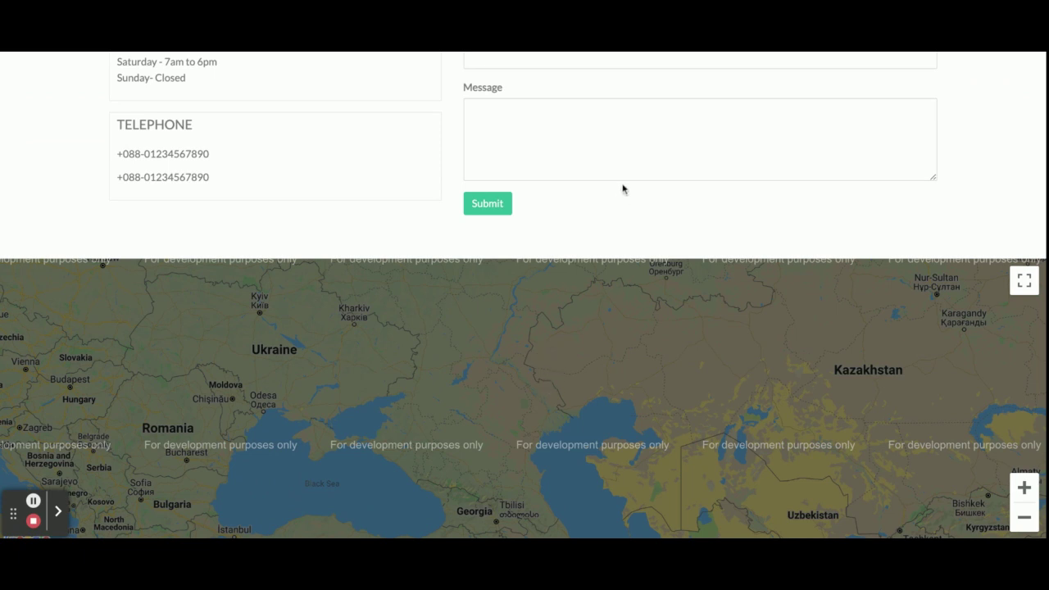
{"action": "scroll", "coordinate": [623, 188], "scroll_direction": "up", "scroll_amount": 5}
{"action": "scroll", "coordinate": [623, 188], "scroll_direction": "down", "scroll_amount": 1}
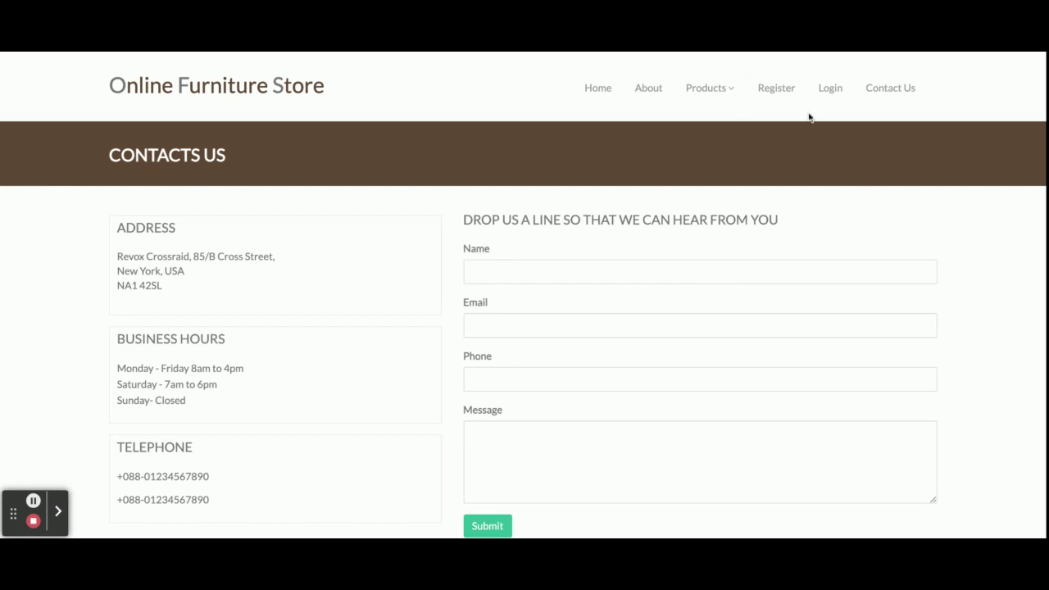
{"action": "left_click", "coordinate": [842, 92]}
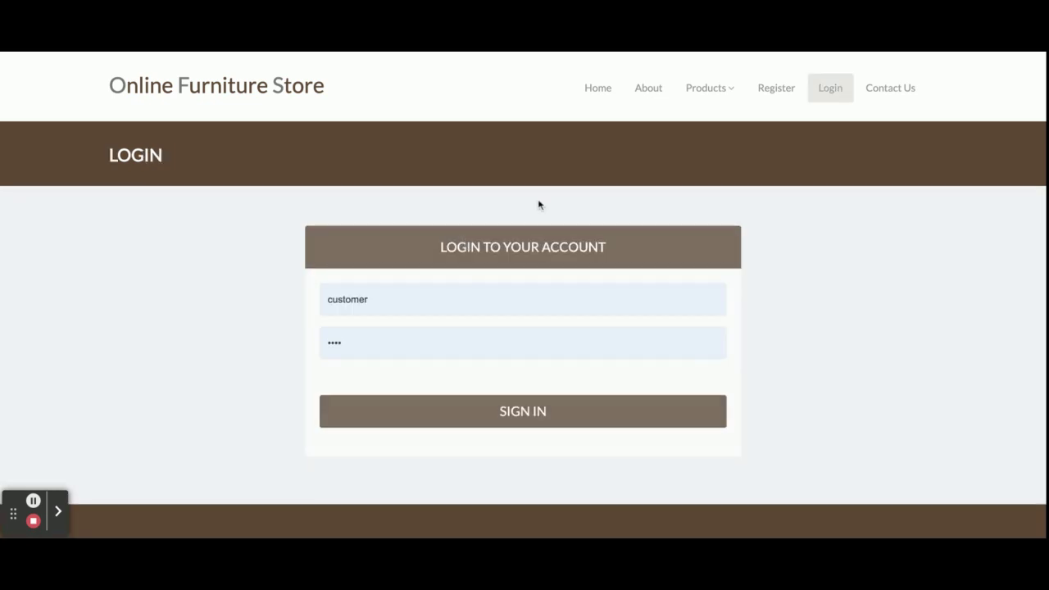
Replace the autofilled customer username with the suggested admin login and sign in.
{"action": "double_click", "coordinate": [358, 295]}
{"action": "type", "text": "ad"}
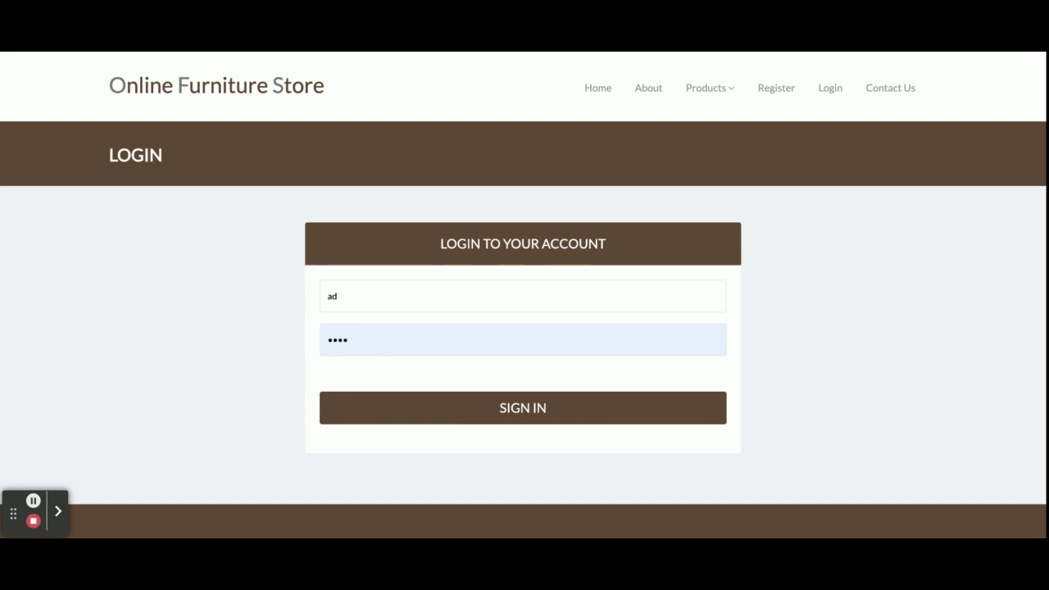
{"action": "key", "text": "Return"}
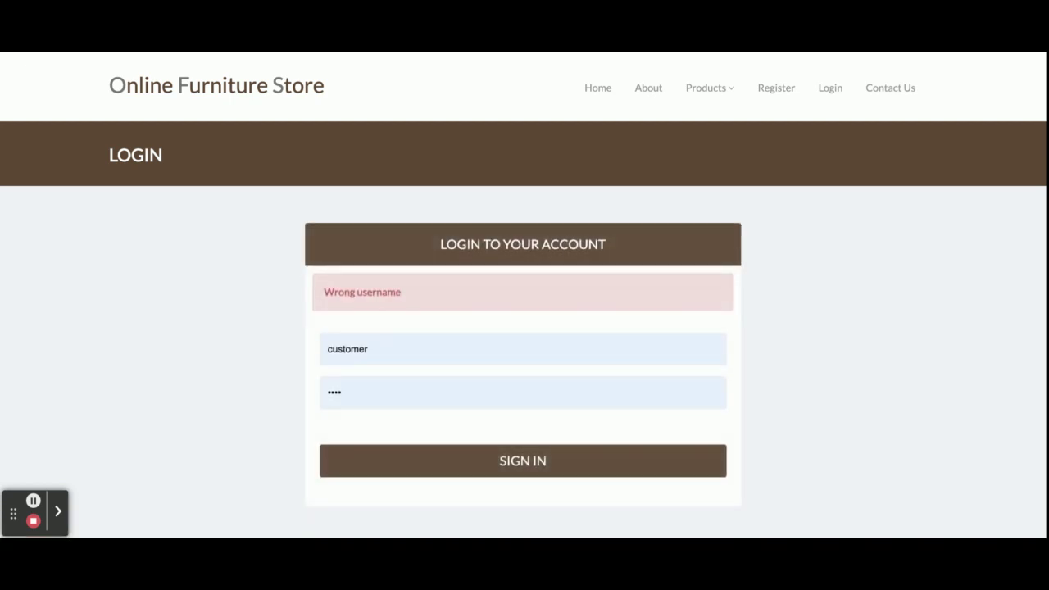
{"action": "double_click", "coordinate": [355, 348]}
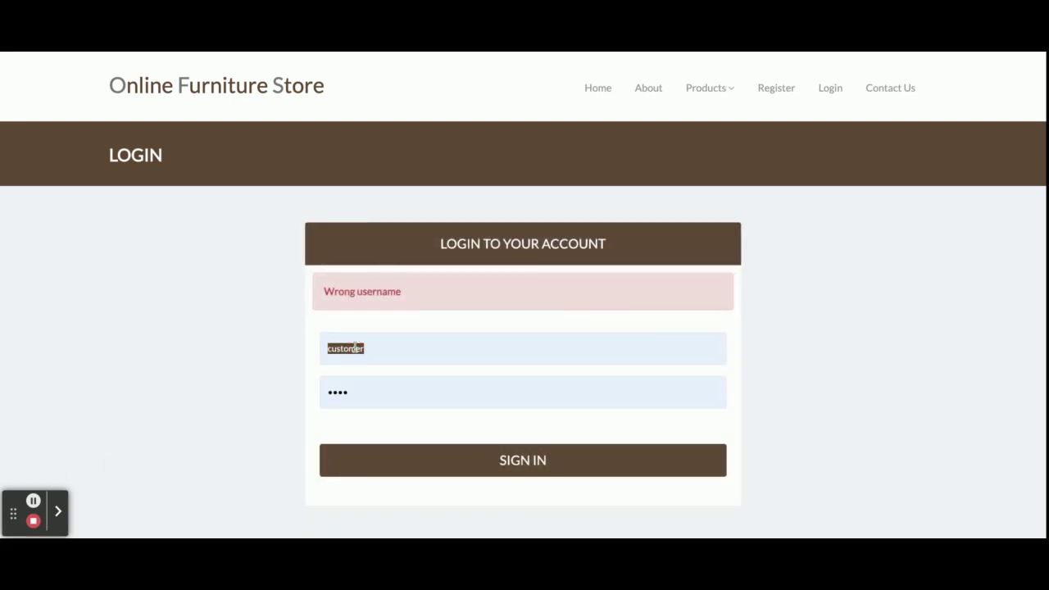
{"action": "type", "text": "ad"}
{"action": "left_click", "coordinate": [335, 368]}
{"action": "left_click", "coordinate": [471, 467]}
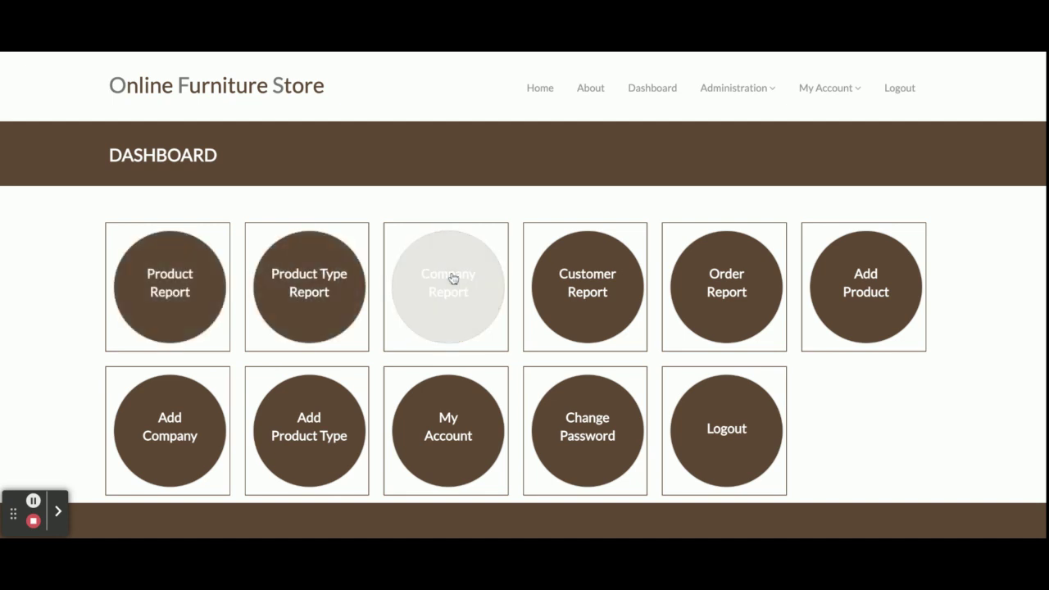
Reload the admin dashboard and choose Administration > Add New Product.
{"action": "mouse_move", "coordinate": [738, 88]}
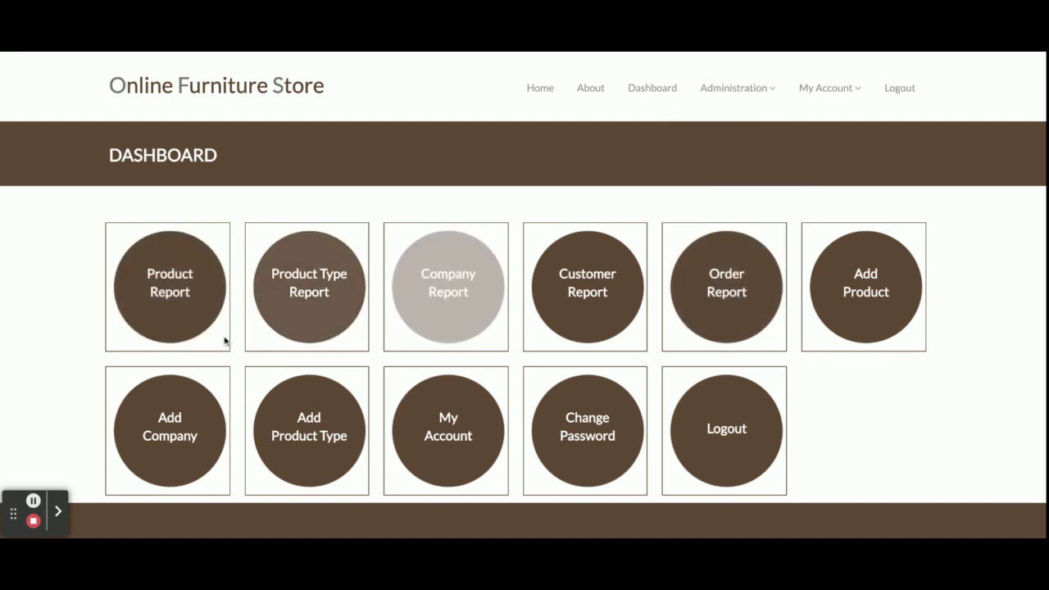
{"action": "left_click", "coordinate": [671, 89]}
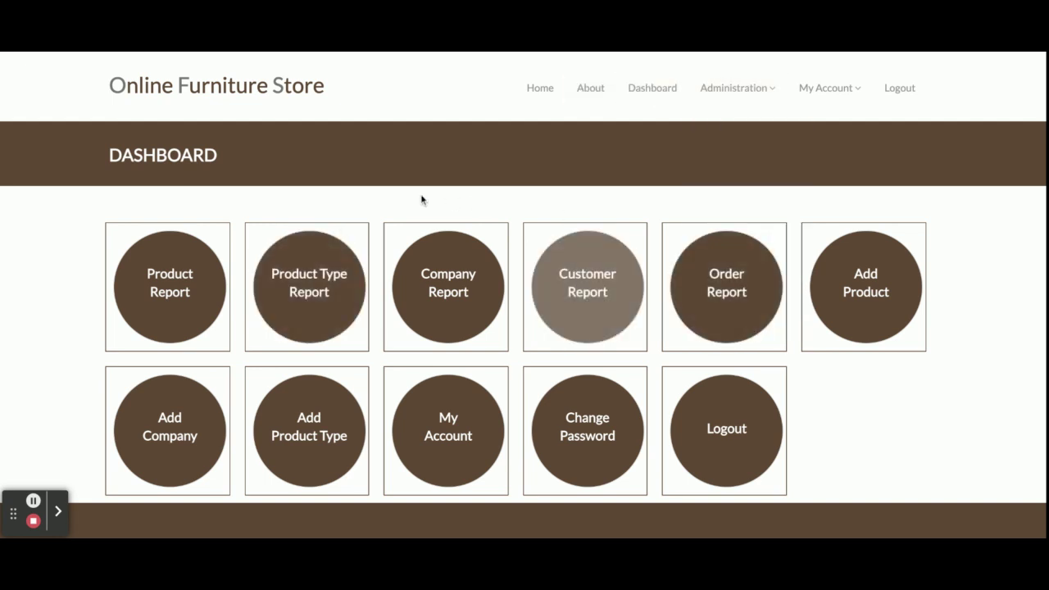
{"action": "mouse_move", "coordinate": [726, 89]}
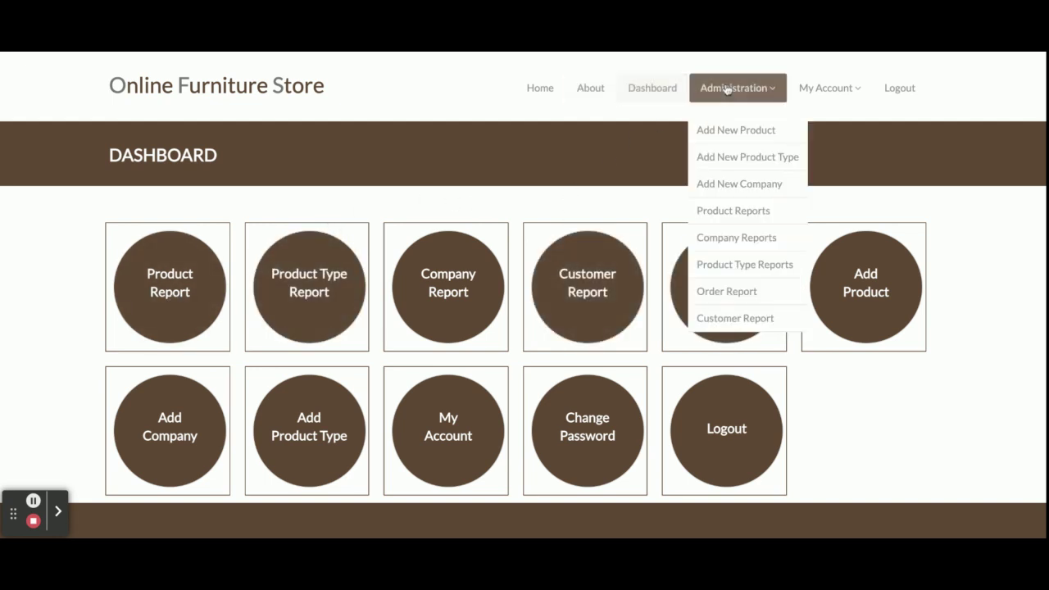
{"action": "left_click", "coordinate": [734, 134]}
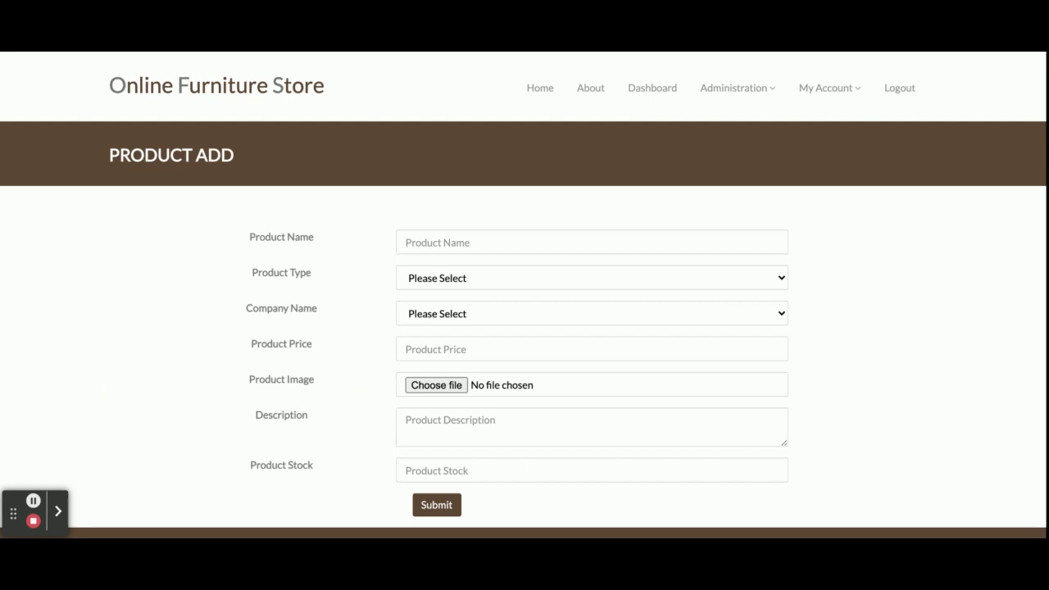
Visit the Add New Product Type and Add New Company forms, then the product list.
{"action": "mouse_move", "coordinate": [710, 99]}
{"action": "left_click", "coordinate": [734, 155]}
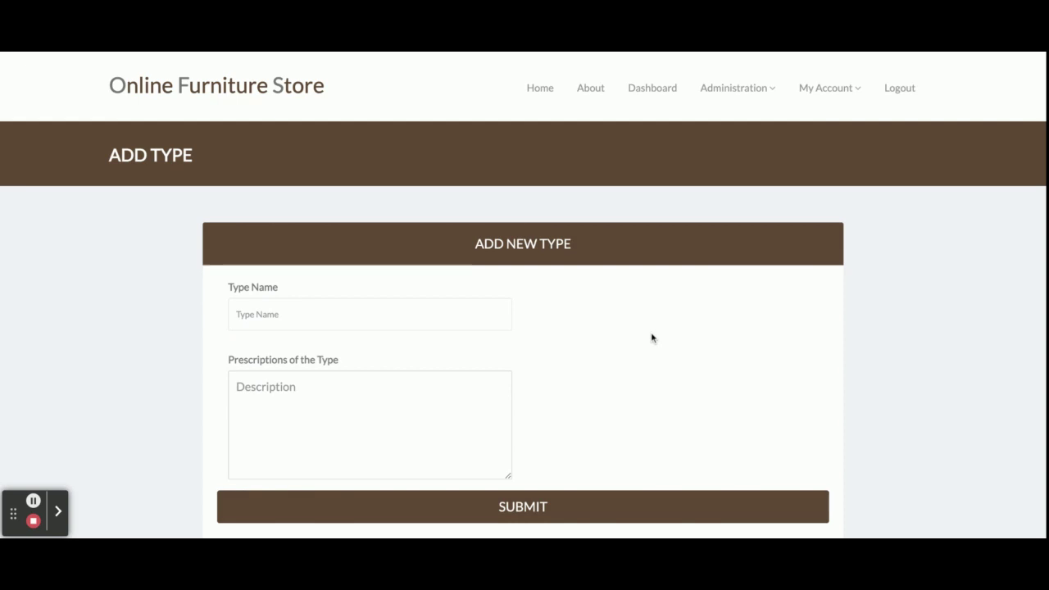
{"action": "mouse_move", "coordinate": [743, 115]}
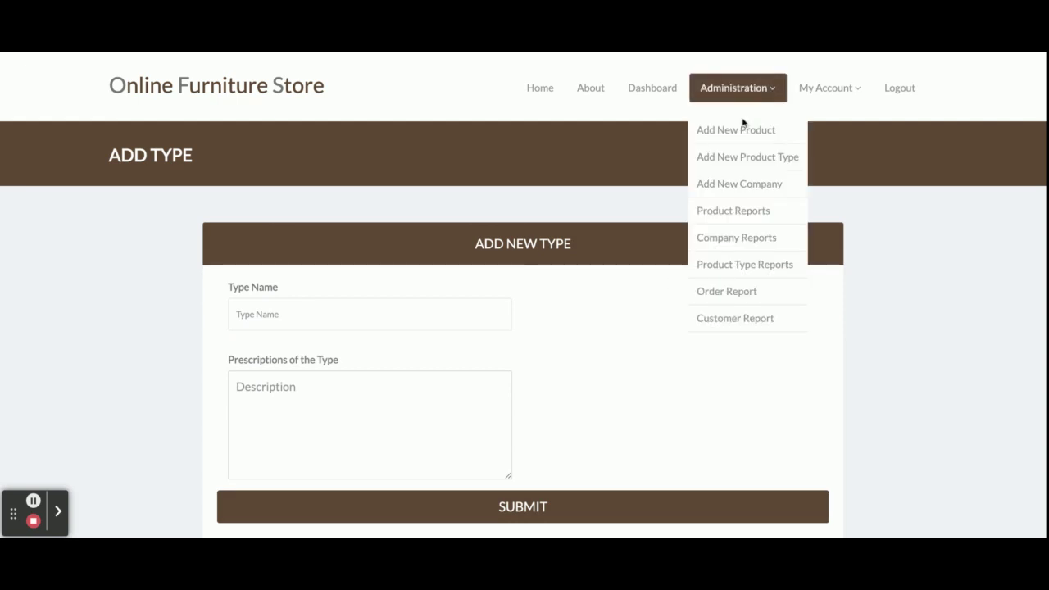
{"action": "left_click", "coordinate": [738, 188]}
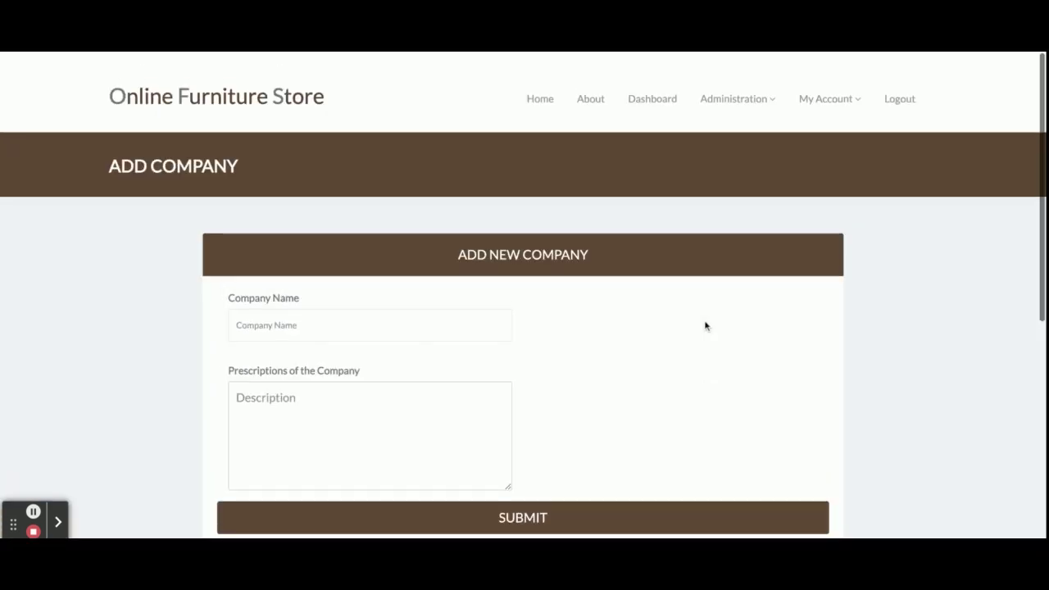
{"action": "mouse_move", "coordinate": [738, 89]}
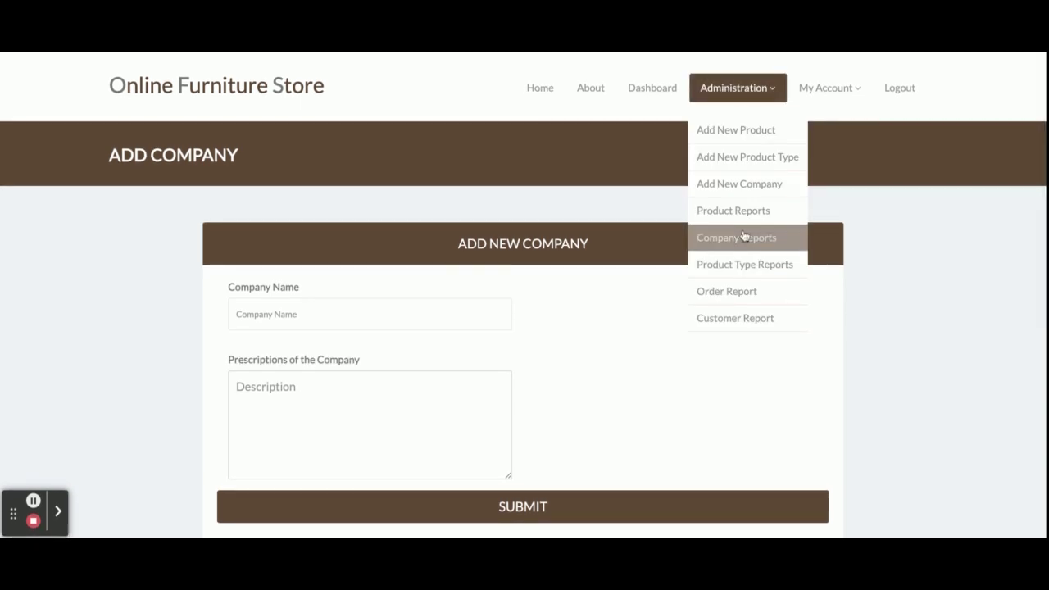
{"action": "left_click", "coordinate": [746, 218]}
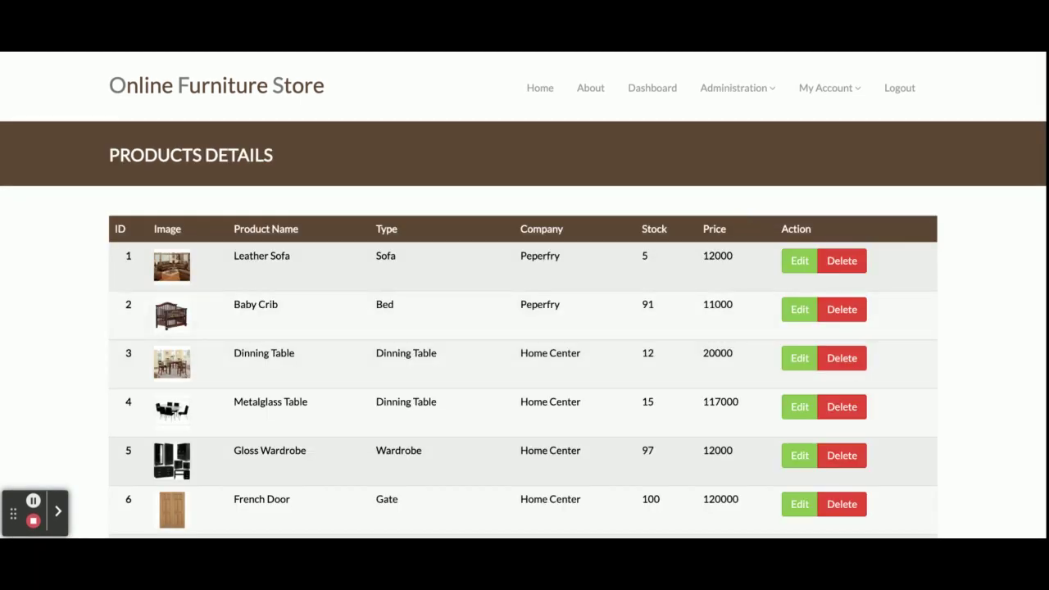
Edit the Square Bed product and submit its details unchanged.
{"action": "scroll", "coordinate": [754, 317], "scroll_direction": "down", "scroll_amount": 6}
{"action": "left_click", "coordinate": [798, 210]}
{"action": "scroll", "coordinate": [572, 290], "scroll_direction": "down", "scroll_amount": 5}
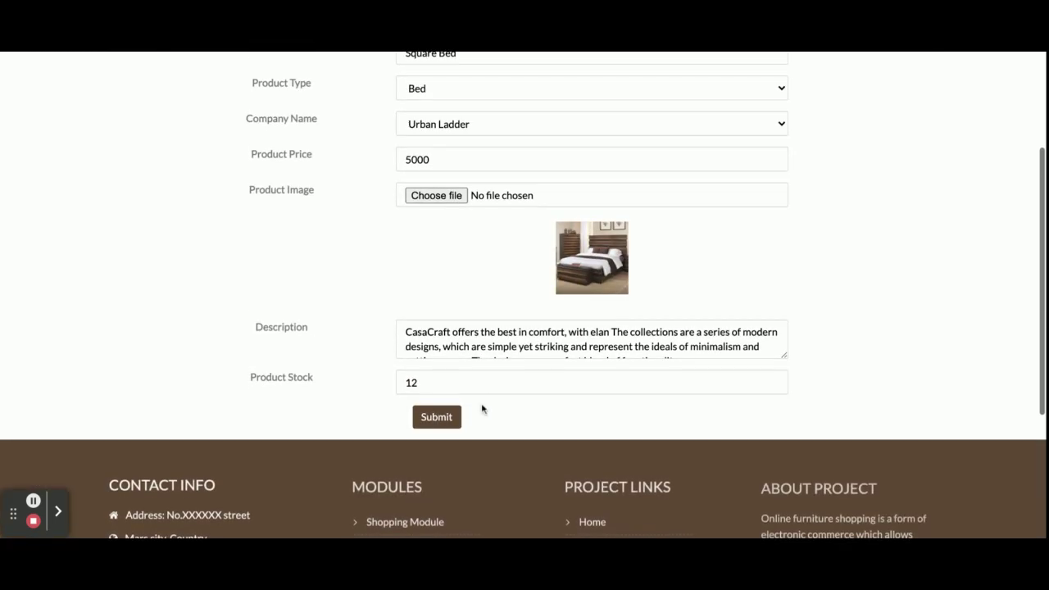
{"action": "left_click", "coordinate": [448, 421]}
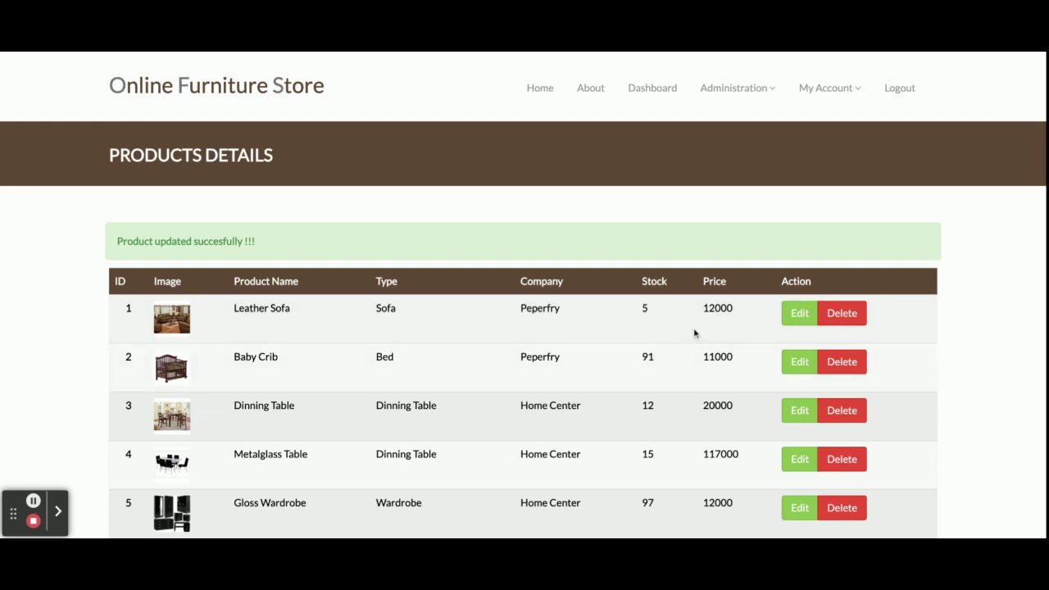
{"action": "left_click", "coordinate": [745, 90]}
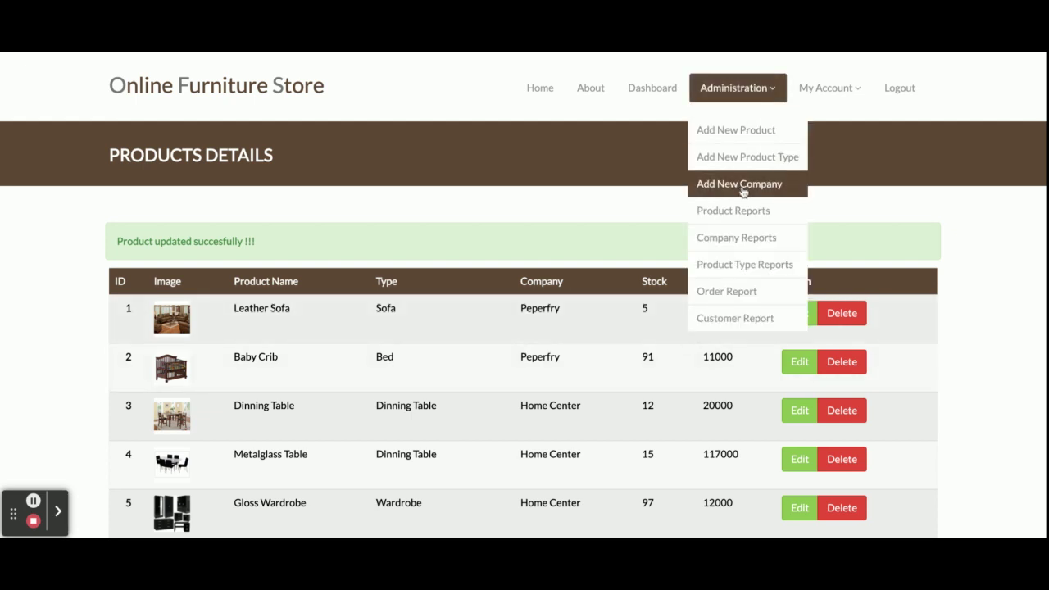
From Company Reports, edit Urban Ladder and submit the record.
{"action": "left_click", "coordinate": [746, 239]}
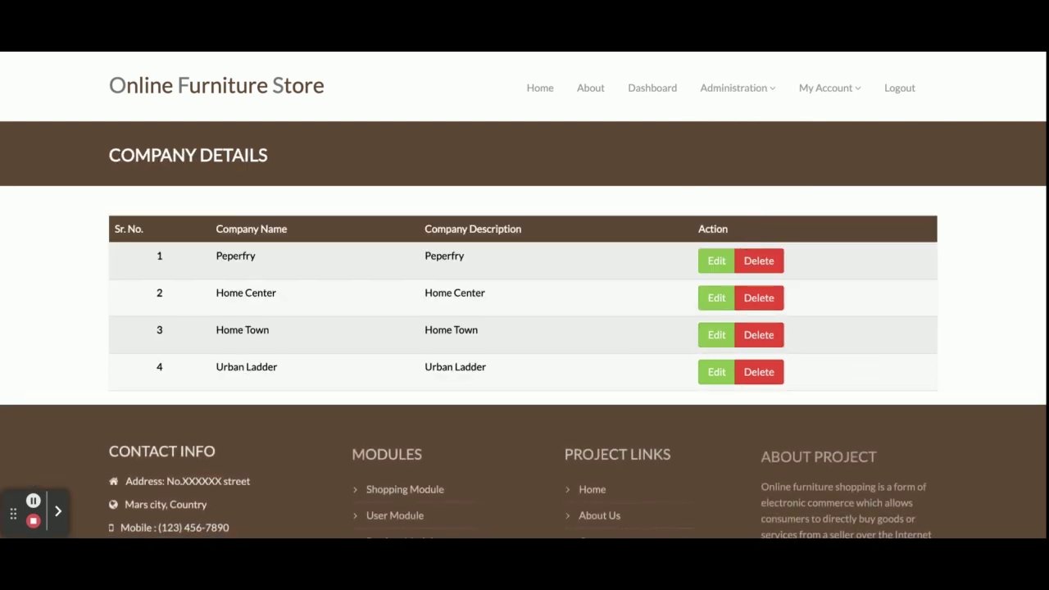
{"action": "left_click", "coordinate": [737, 87]}
{"action": "left_click", "coordinate": [713, 380]}
{"action": "left_click", "coordinate": [555, 509]}
Open Product Type Reports, then Order Report, from the Administration menu.
{"action": "left_click", "coordinate": [730, 87]}
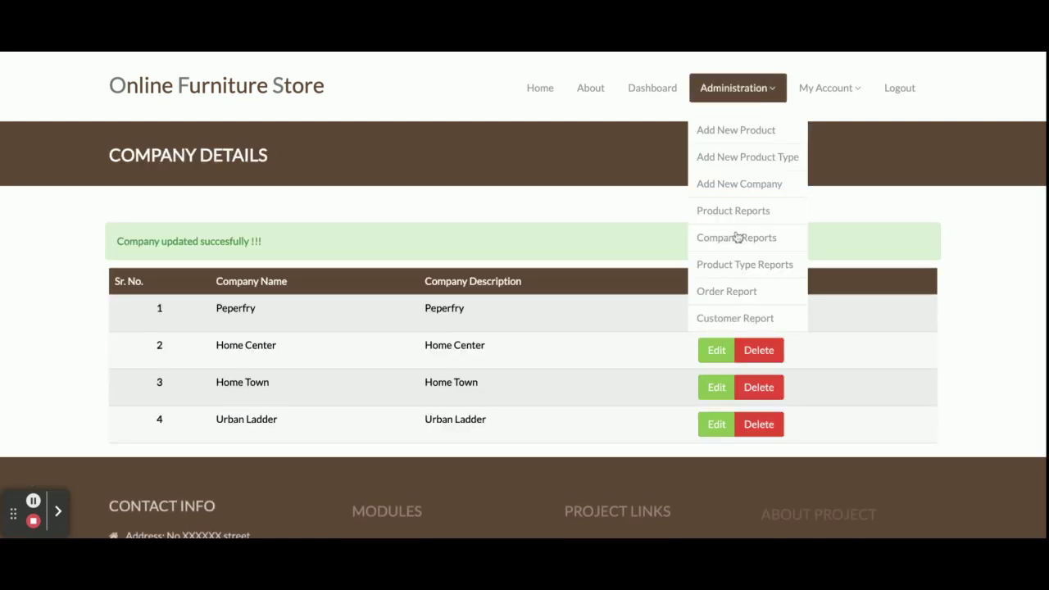
{"action": "left_click", "coordinate": [742, 264]}
{"action": "left_click", "coordinate": [736, 87]}
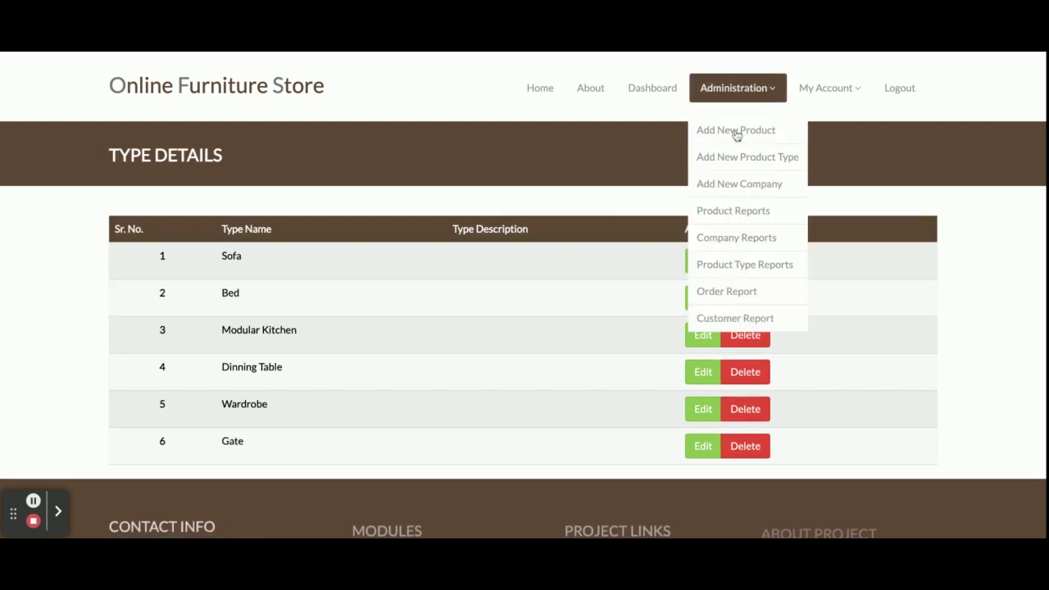
{"action": "left_click", "coordinate": [746, 292]}
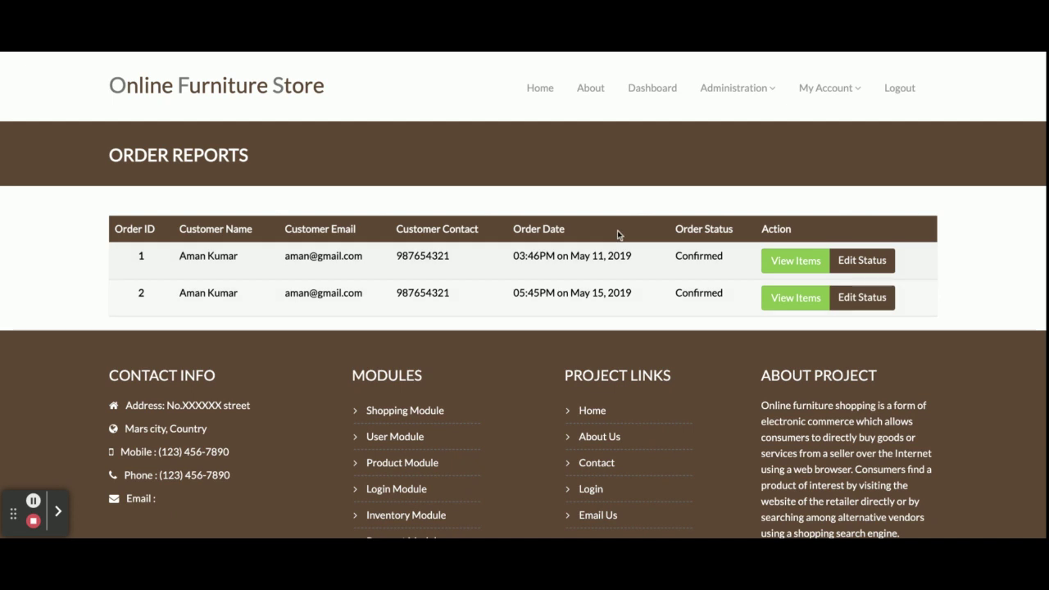
View the items in order 1, then return to Order Reports.
{"action": "left_click", "coordinate": [802, 264]}
{"action": "scroll", "coordinate": [539, 338], "scroll_direction": "down", "scroll_amount": 3}
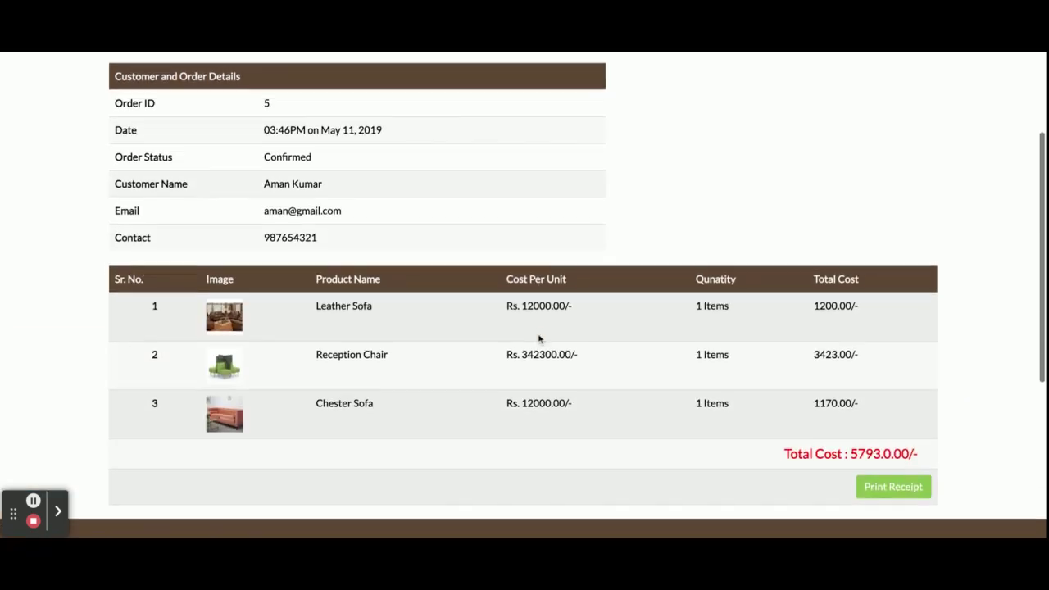
{"action": "scroll", "coordinate": [524, 335], "scroll_direction": "up", "scroll_amount": 2}
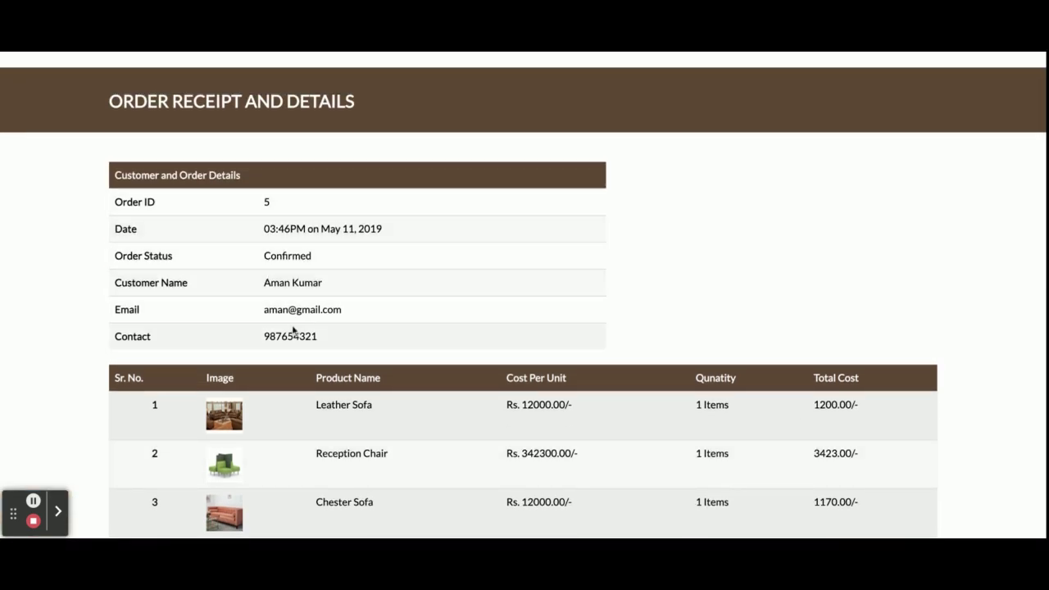
{"action": "scroll", "coordinate": [320, 326], "scroll_direction": "up", "scroll_amount": 1}
{"action": "scroll", "coordinate": [320, 325], "scroll_direction": "down", "scroll_amount": 7}
{"action": "scroll", "coordinate": [691, 144], "scroll_direction": "up", "scroll_amount": 7}
{"action": "left_click", "coordinate": [736, 93]}
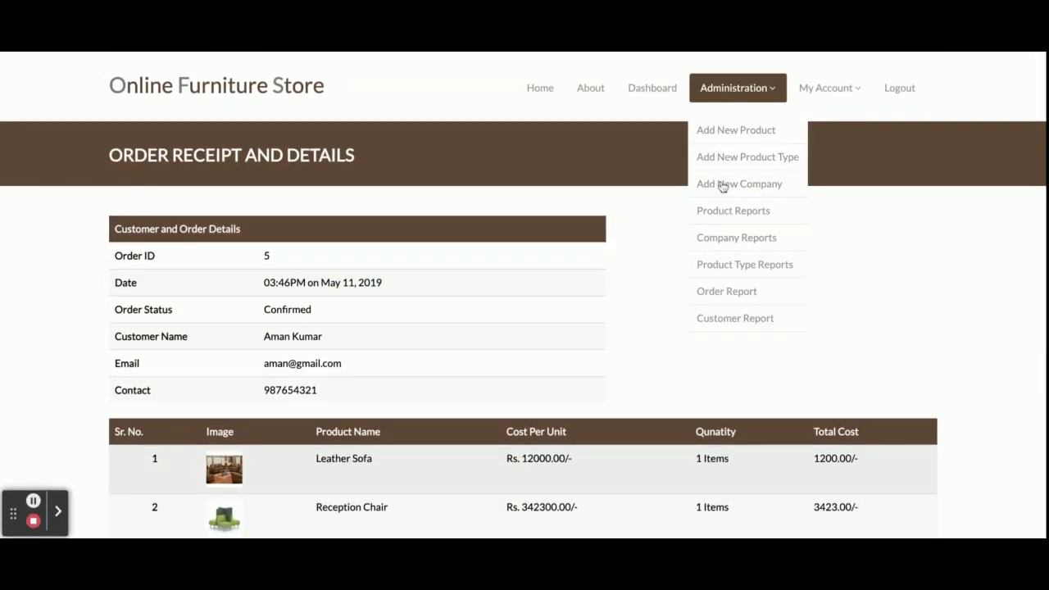
{"action": "left_click", "coordinate": [713, 293]}
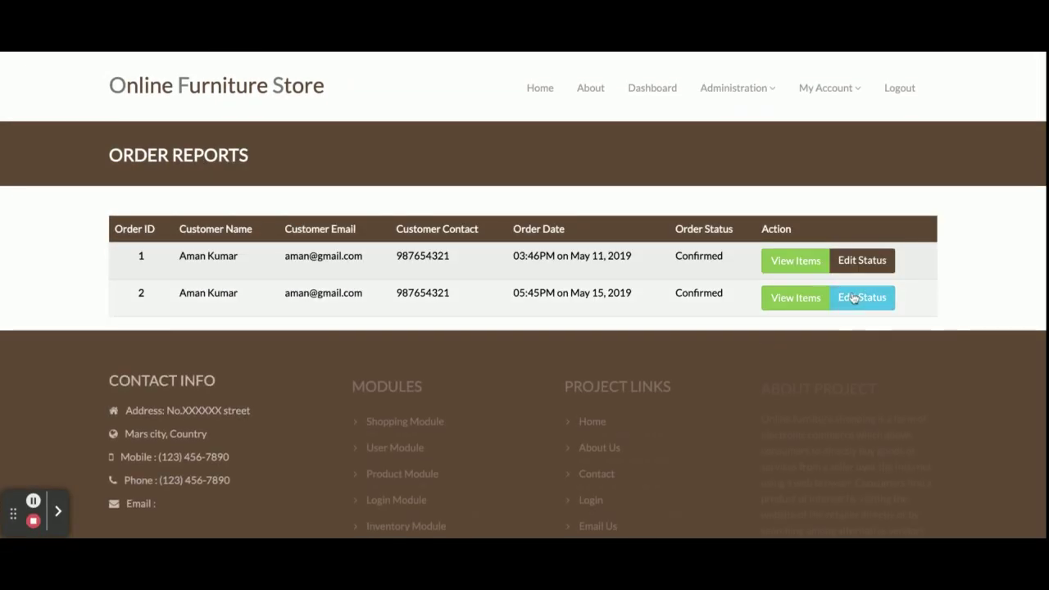
Change order 1's status from Confirmed to Packed and submit the update.
{"action": "left_click", "coordinate": [886, 271]}
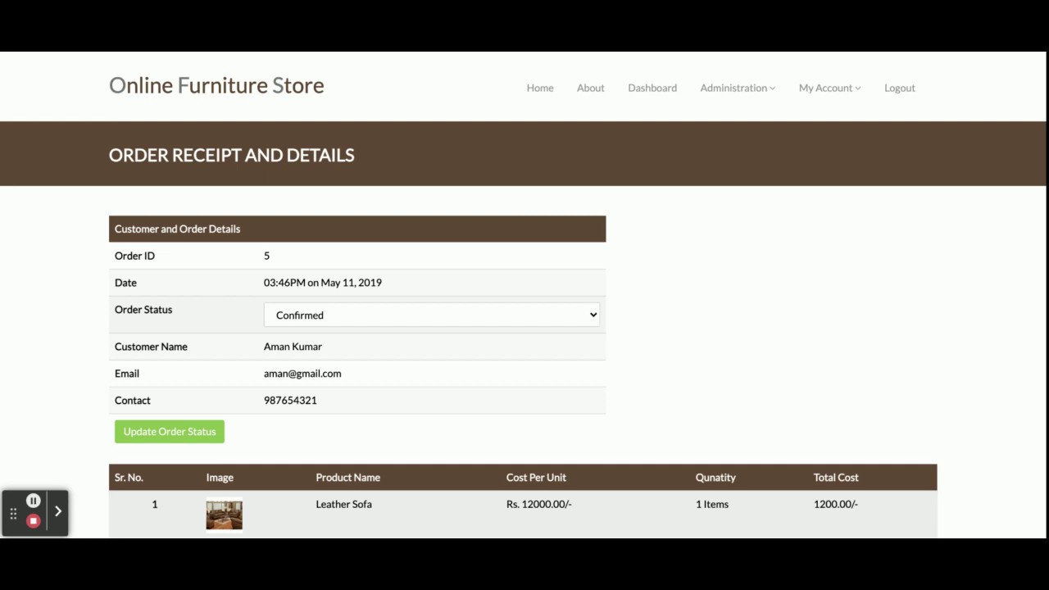
{"action": "left_click", "coordinate": [292, 353]}
{"action": "left_click", "coordinate": [173, 432]}
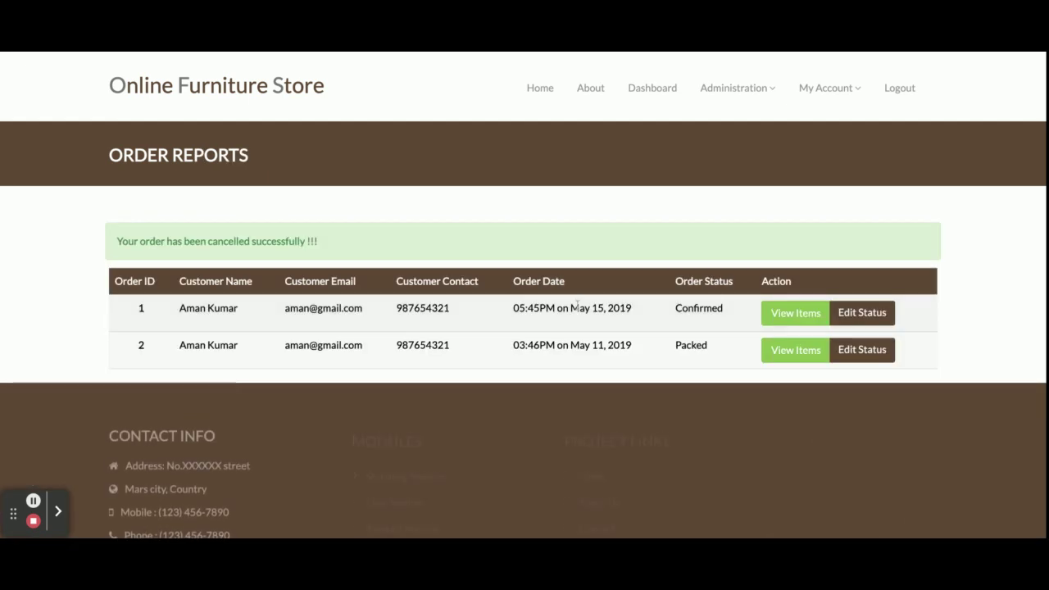
{"action": "double_click", "coordinate": [702, 348]}
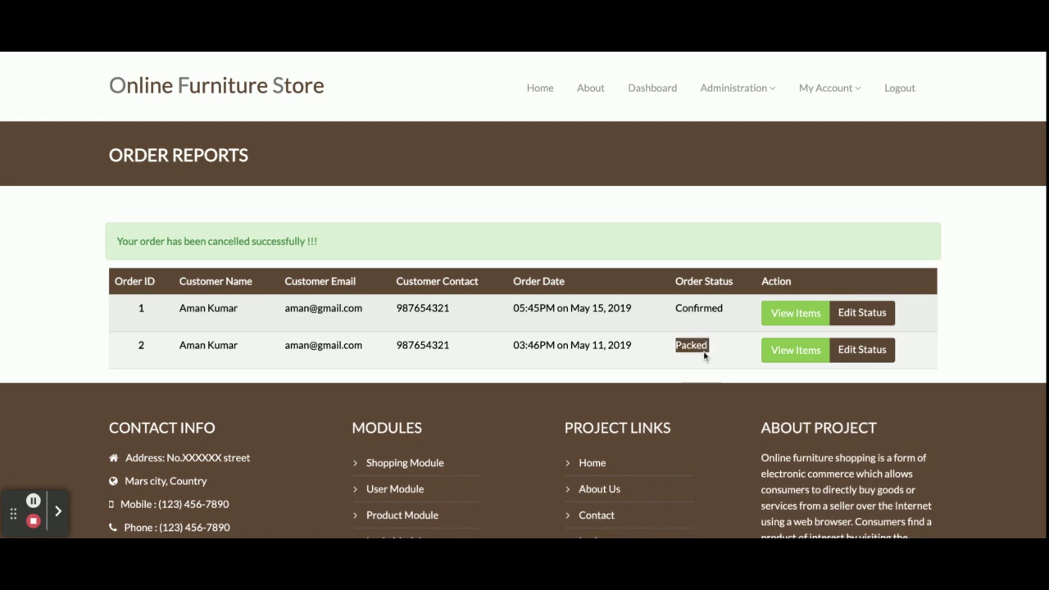
Review the Customer Report, then the admin's My Account profile details.
{"action": "mouse_move", "coordinate": [722, 93]}
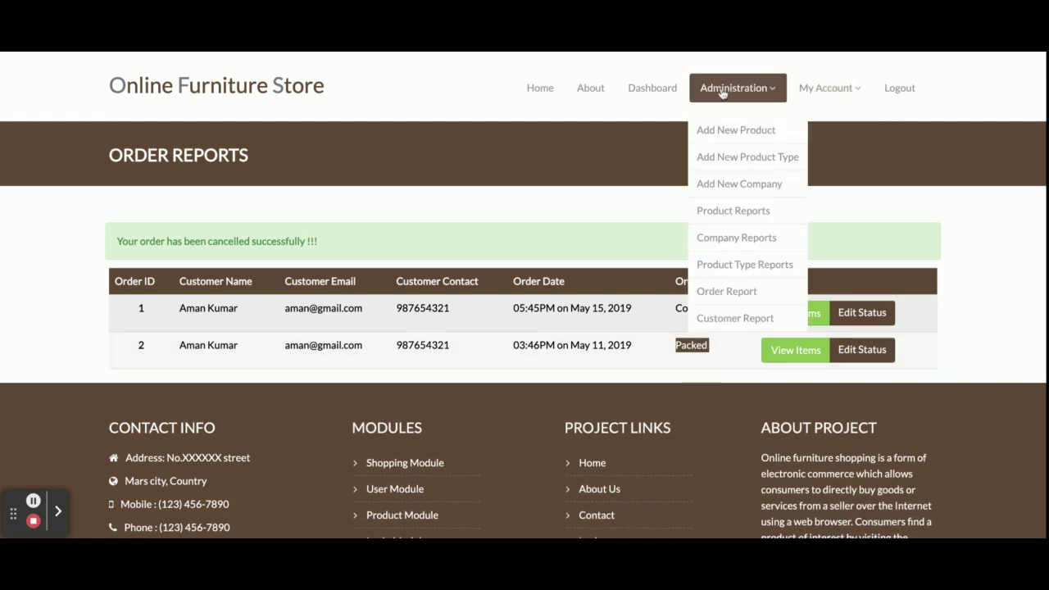
{"action": "left_click", "coordinate": [735, 319]}
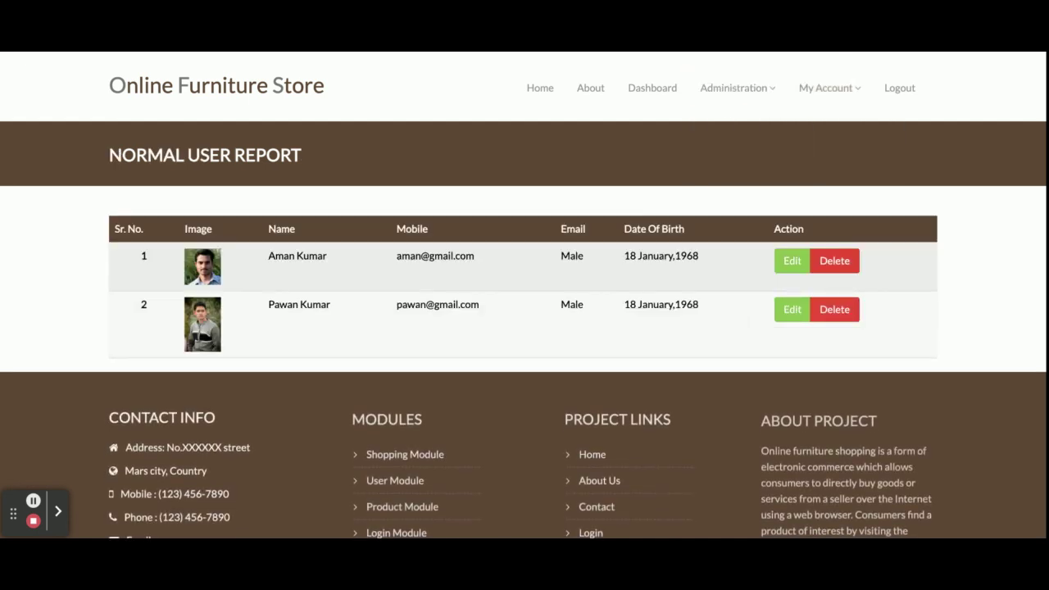
{"action": "mouse_move", "coordinate": [834, 92]}
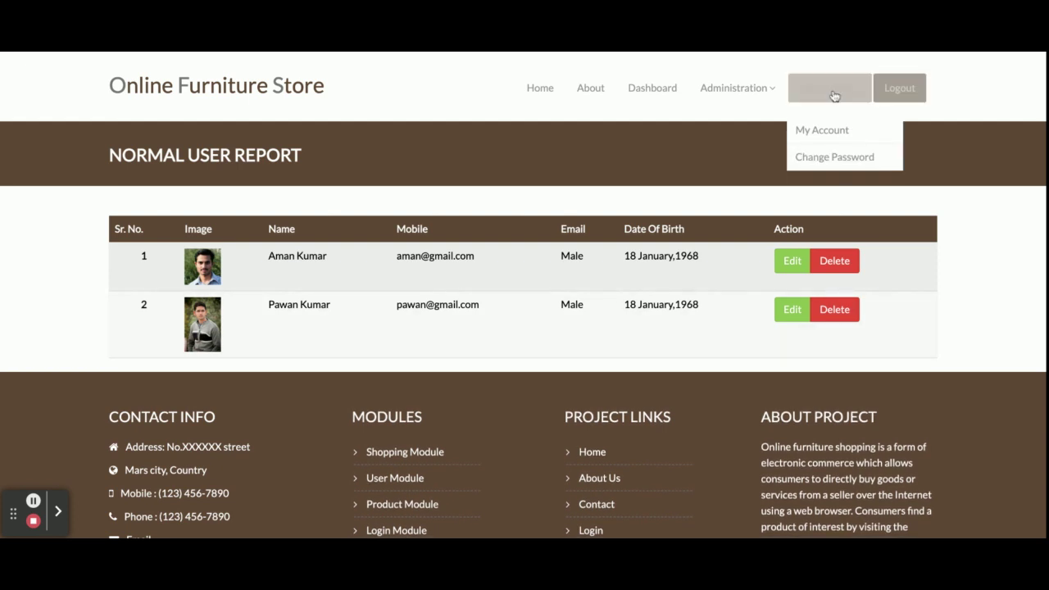
{"action": "left_click", "coordinate": [822, 131]}
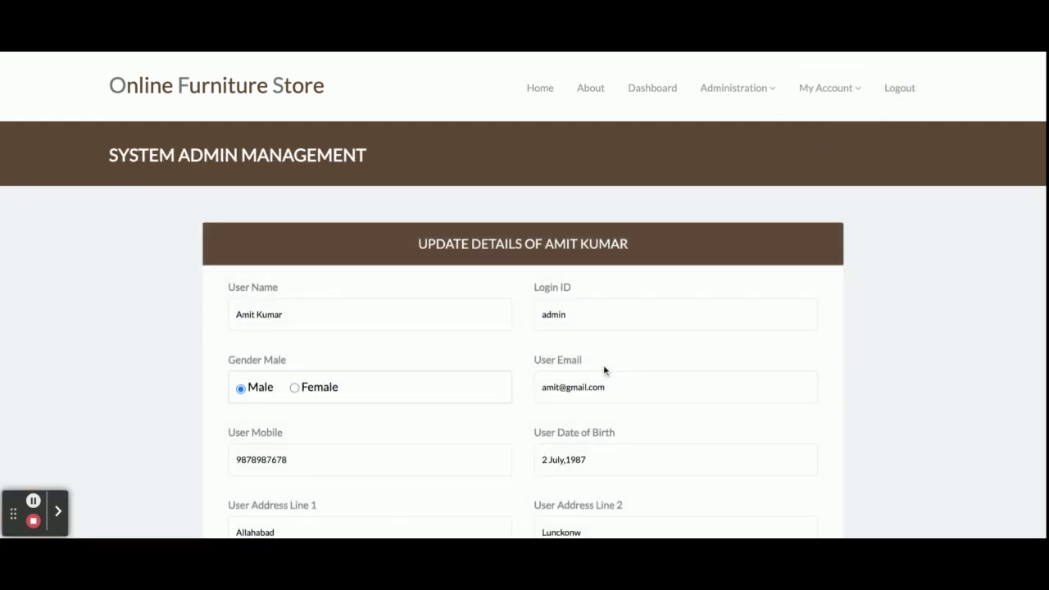
{"action": "scroll", "coordinate": [604, 370], "scroll_direction": "down", "scroll_amount": 5}
{"action": "scroll", "coordinate": [604, 371], "scroll_direction": "up", "scroll_amount": 1}
{"action": "scroll", "coordinate": [605, 371], "scroll_direction": "up", "scroll_amount": 5}
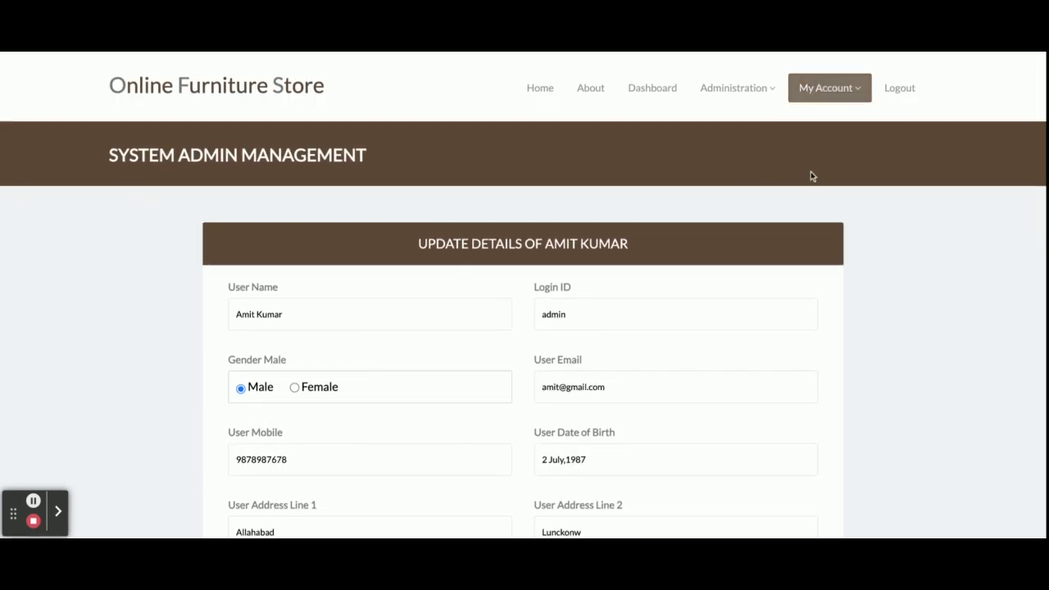
Open the admin's Change Password page.
{"action": "left_click", "coordinate": [833, 151]}
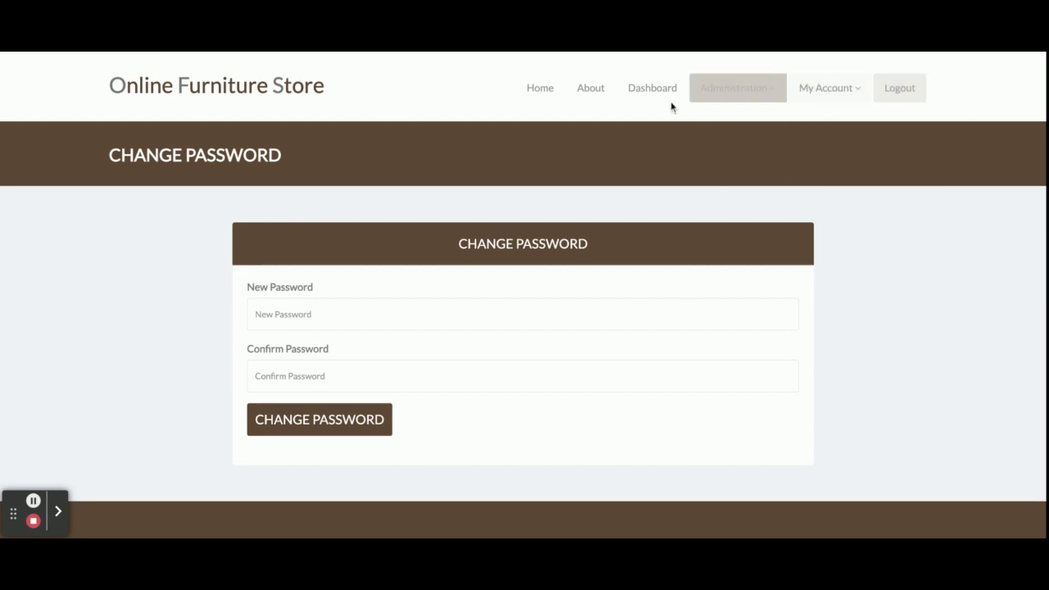
{"action": "mouse_move", "coordinate": [825, 78]}
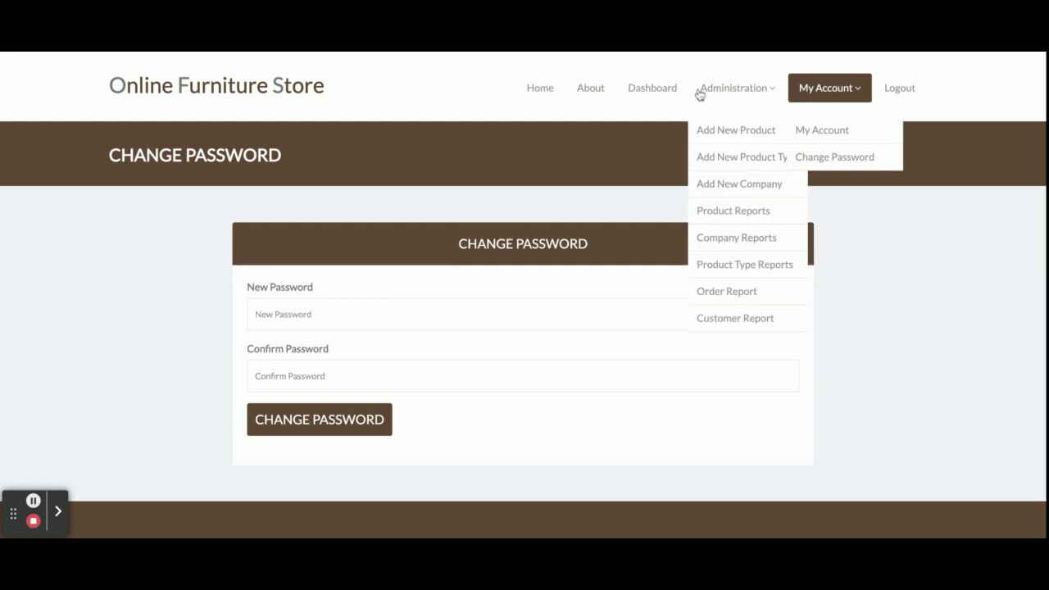
{"action": "mouse_move", "coordinate": [760, 86]}
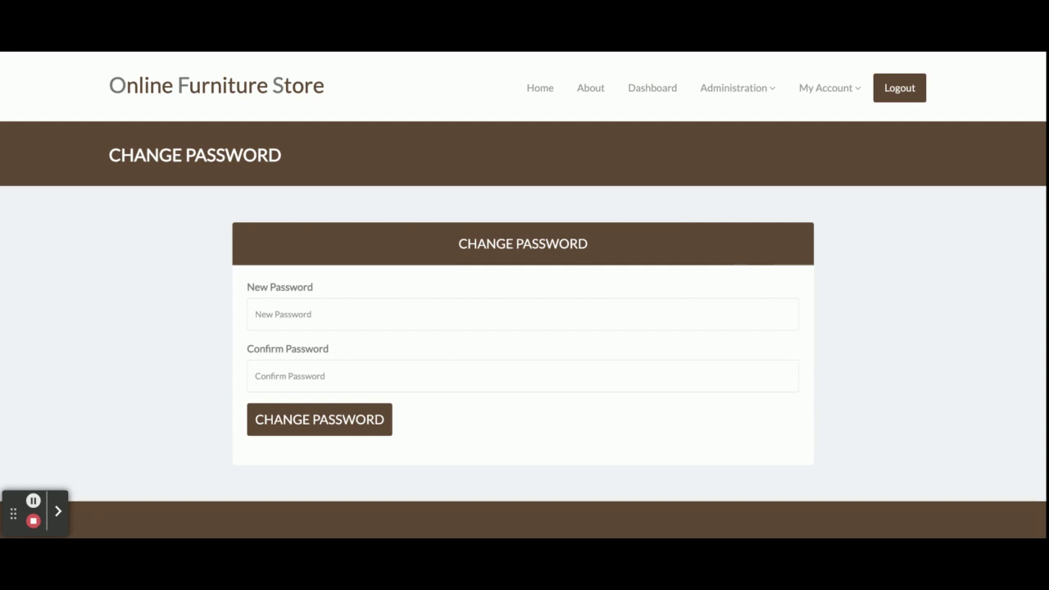
Log out of the admin account and sign in as 'customer'.
{"action": "left_click", "coordinate": [899, 88]}
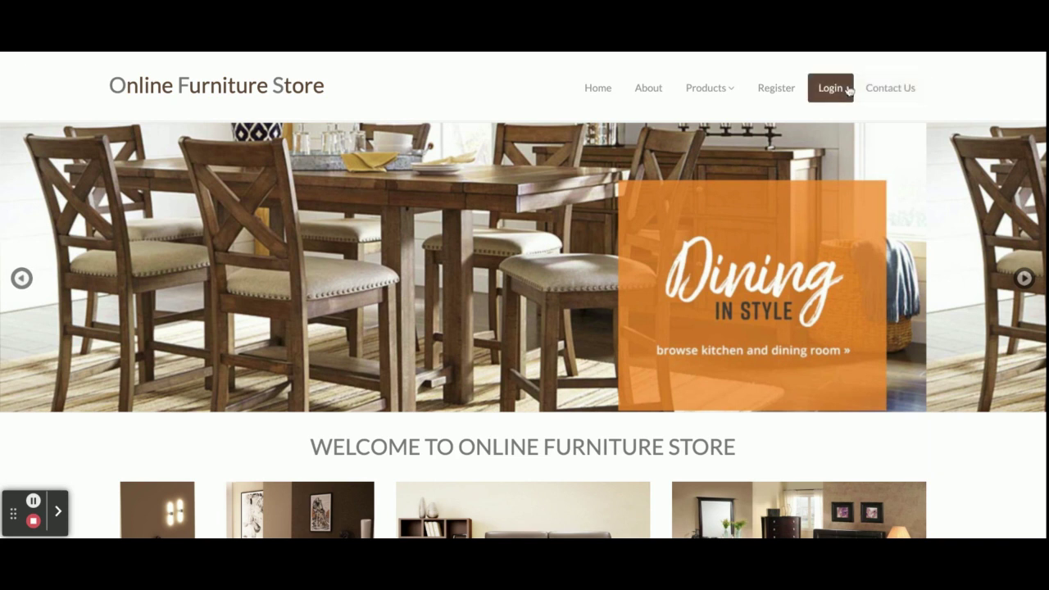
{"action": "left_click", "coordinate": [831, 87]}
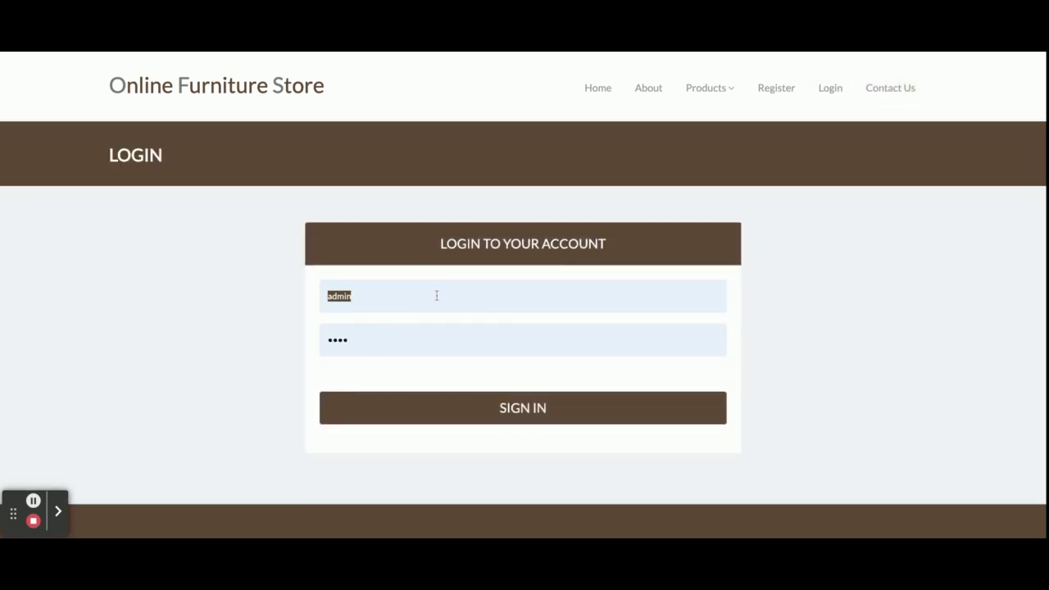
{"action": "type", "text": "customer"}
{"action": "key", "text": "Return"}
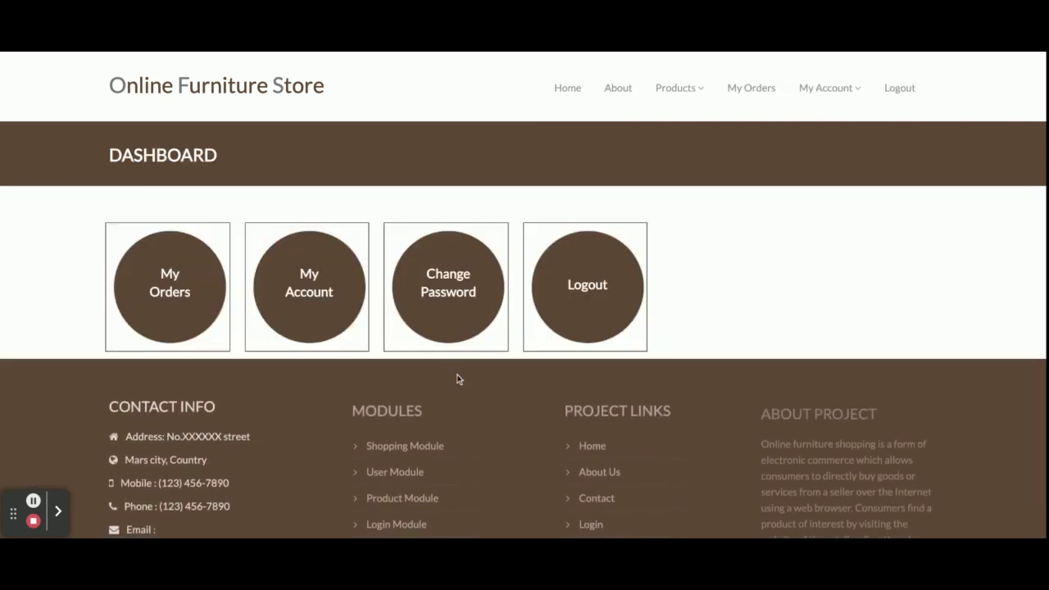
Open My Orders, view order 1's items and receipt, then return to My Orders.
{"action": "left_click", "coordinate": [155, 314]}
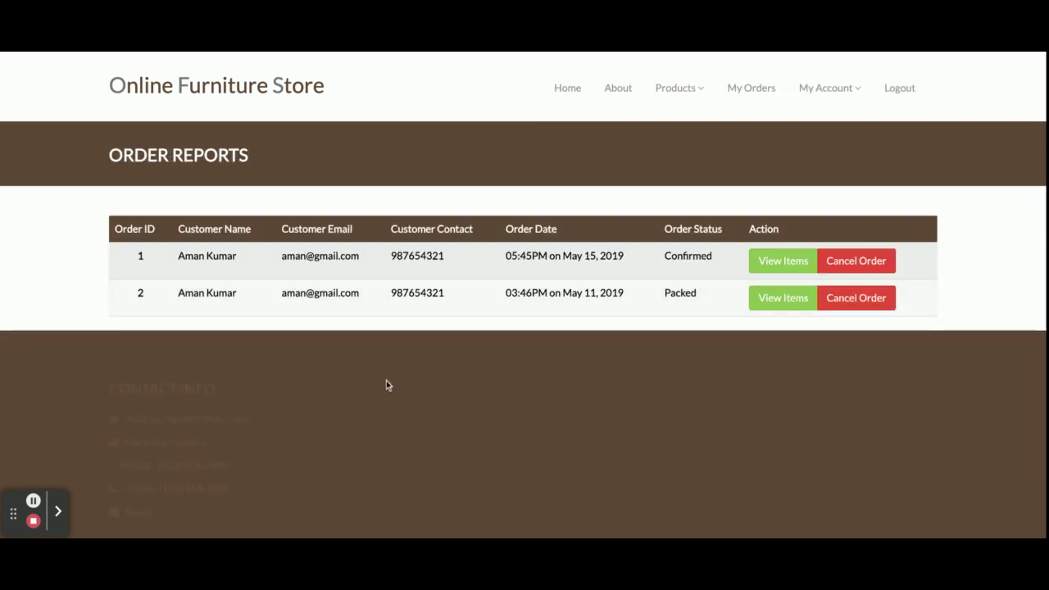
{"action": "scroll", "coordinate": [412, 405], "scroll_direction": "down", "scroll_amount": 3}
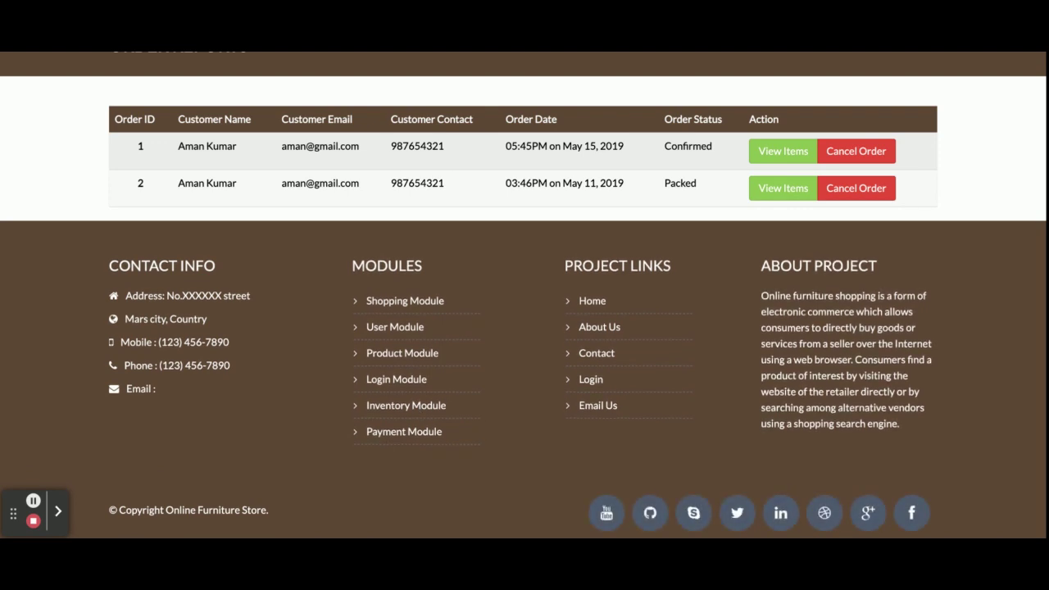
{"action": "scroll", "coordinate": [729, 308], "scroll_direction": "up", "scroll_amount": 3}
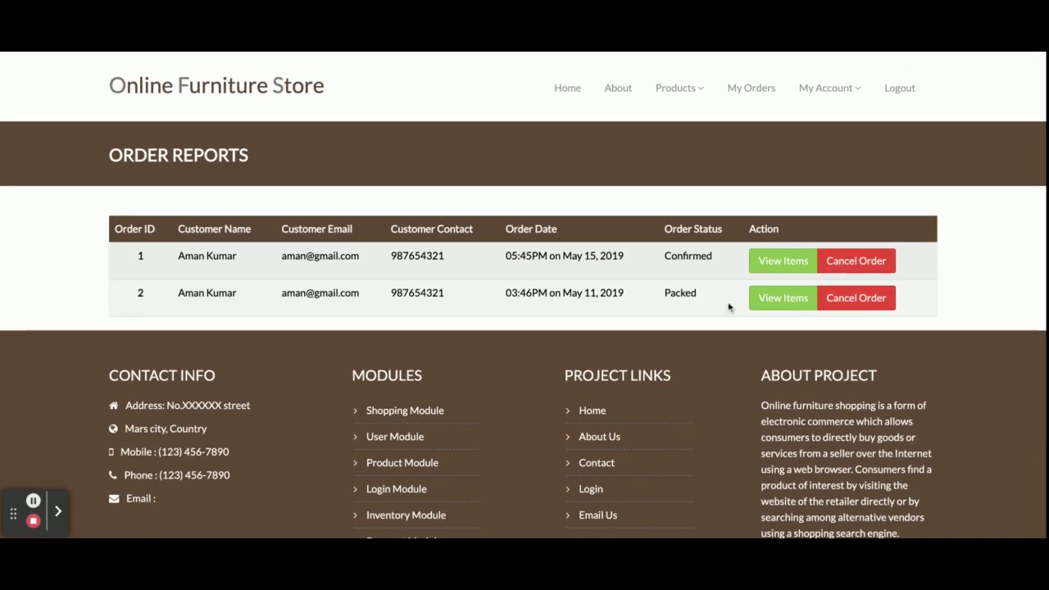
{"action": "left_click", "coordinate": [800, 271]}
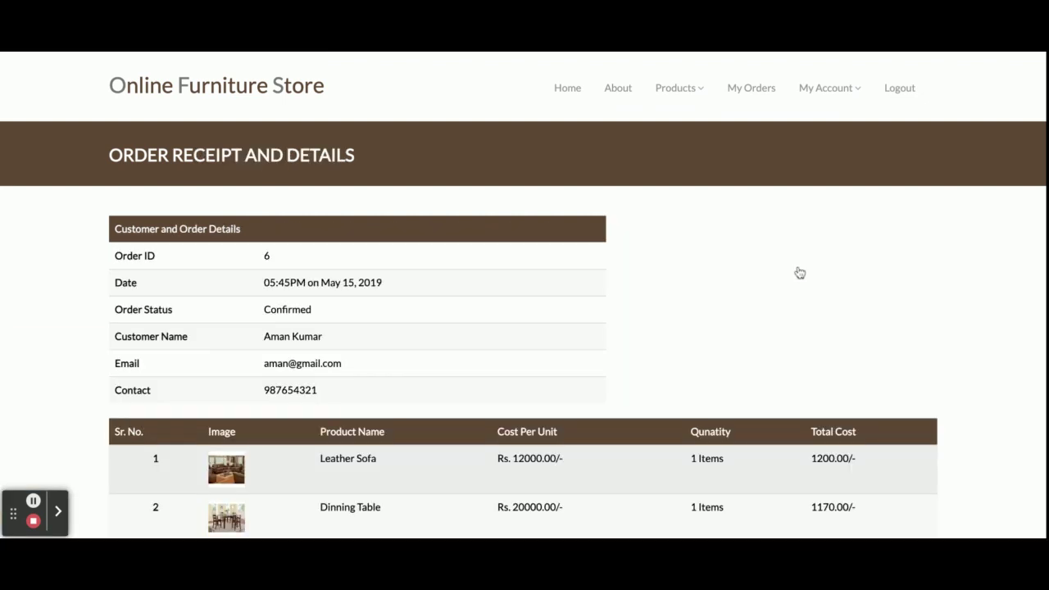
{"action": "scroll", "coordinate": [612, 339], "scroll_direction": "down", "scroll_amount": 5}
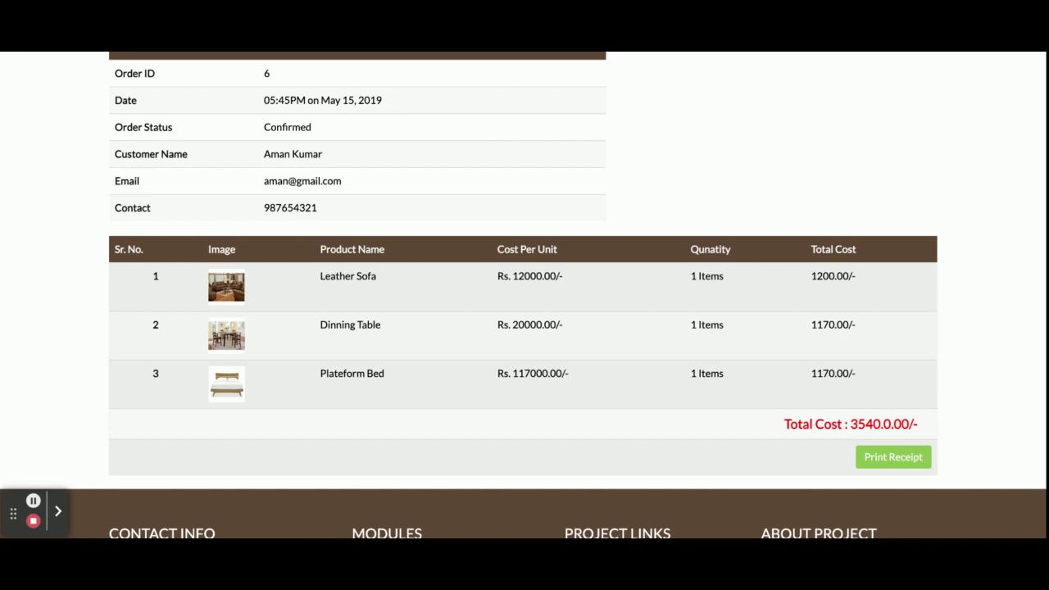
{"action": "scroll", "coordinate": [620, 303], "scroll_direction": "up", "scroll_amount": 5}
{"action": "left_click", "coordinate": [708, 82]}
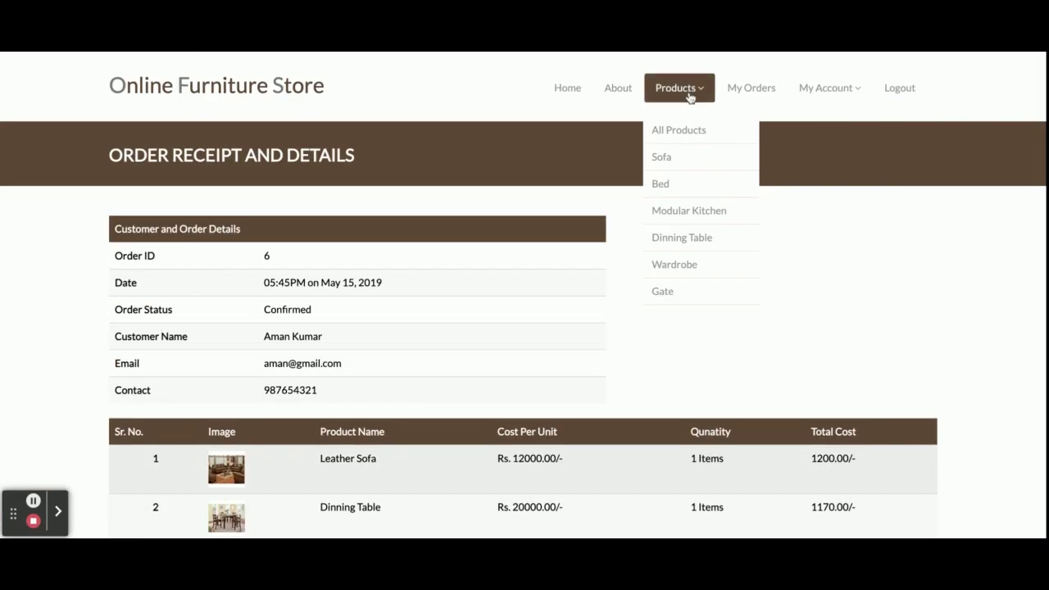
{"action": "left_click", "coordinate": [768, 91]}
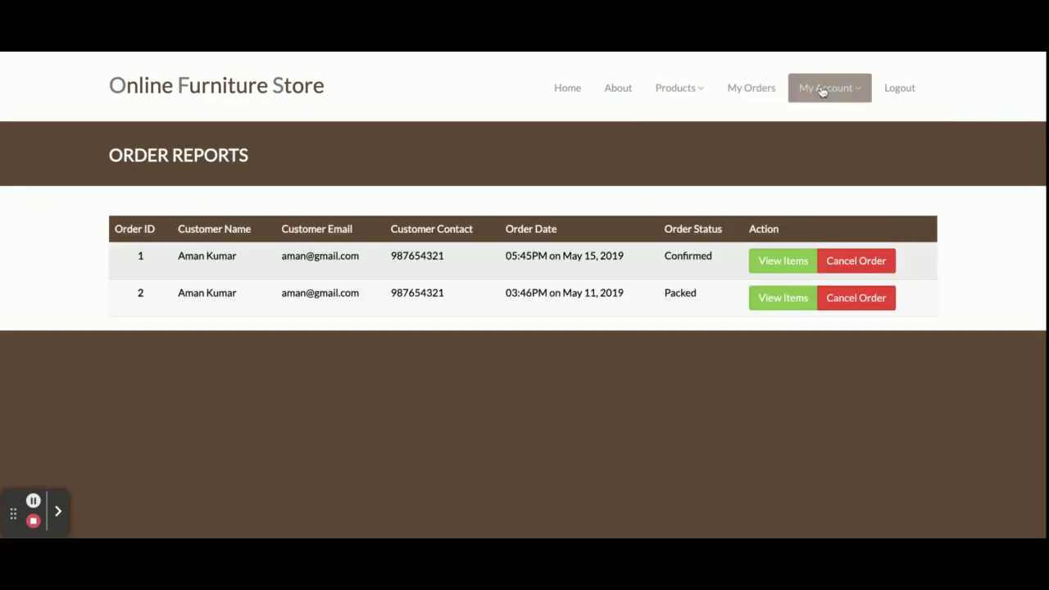
Open the customer's account details page from the My Account menu.
{"action": "mouse_move", "coordinate": [825, 93]}
{"action": "left_click", "coordinate": [822, 130]}
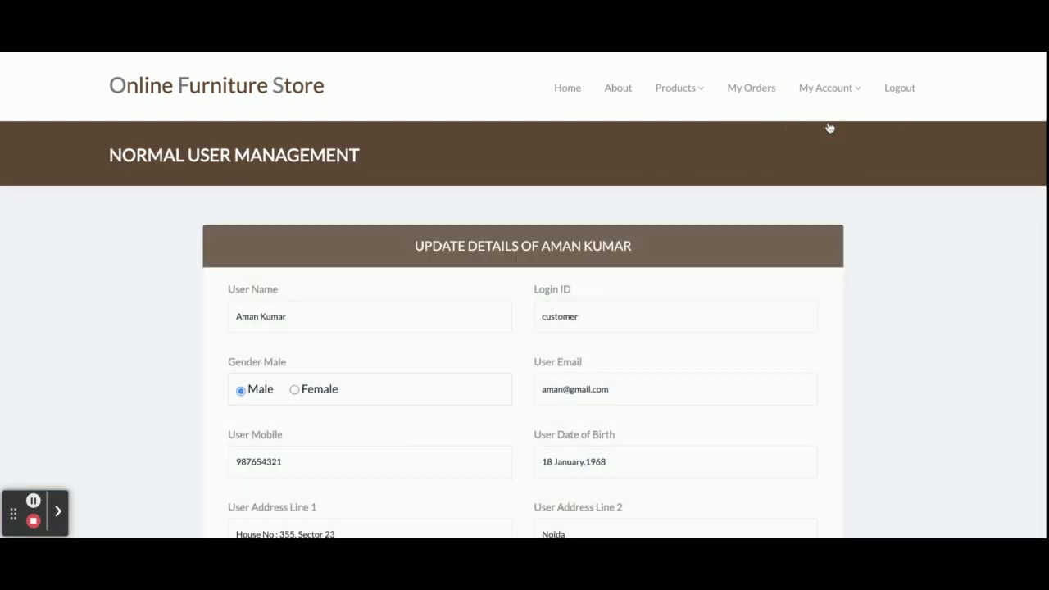
{"action": "scroll", "coordinate": [784, 281], "scroll_direction": "down", "scroll_amount": 3}
{"action": "scroll", "coordinate": [778, 296], "scroll_direction": "up", "scroll_amount": 3}
Look at the Change Password page, then go back to the account details.
{"action": "mouse_move", "coordinate": [830, 98]}
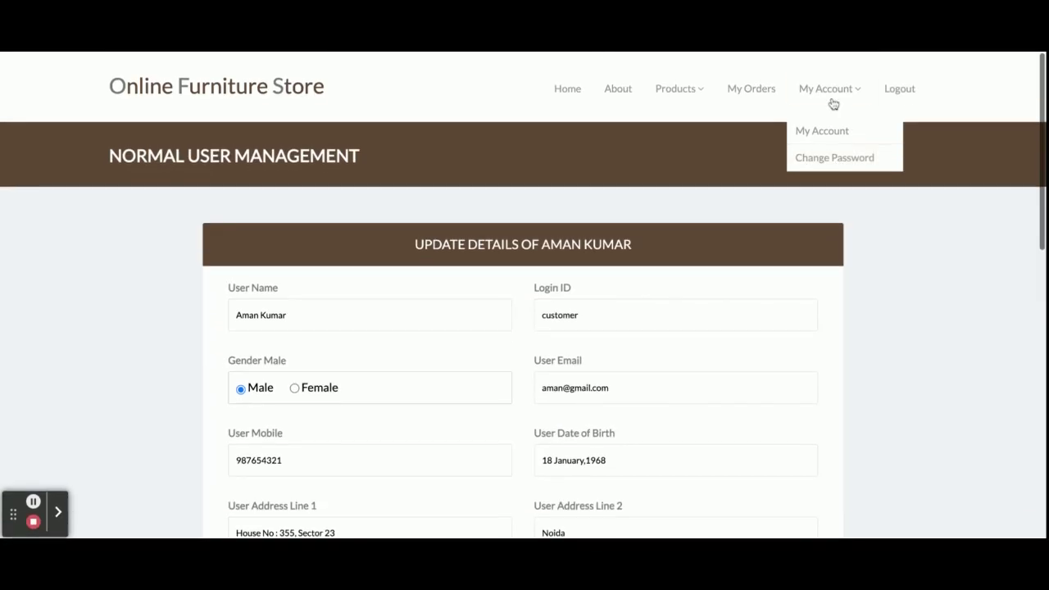
{"action": "left_click", "coordinate": [837, 168]}
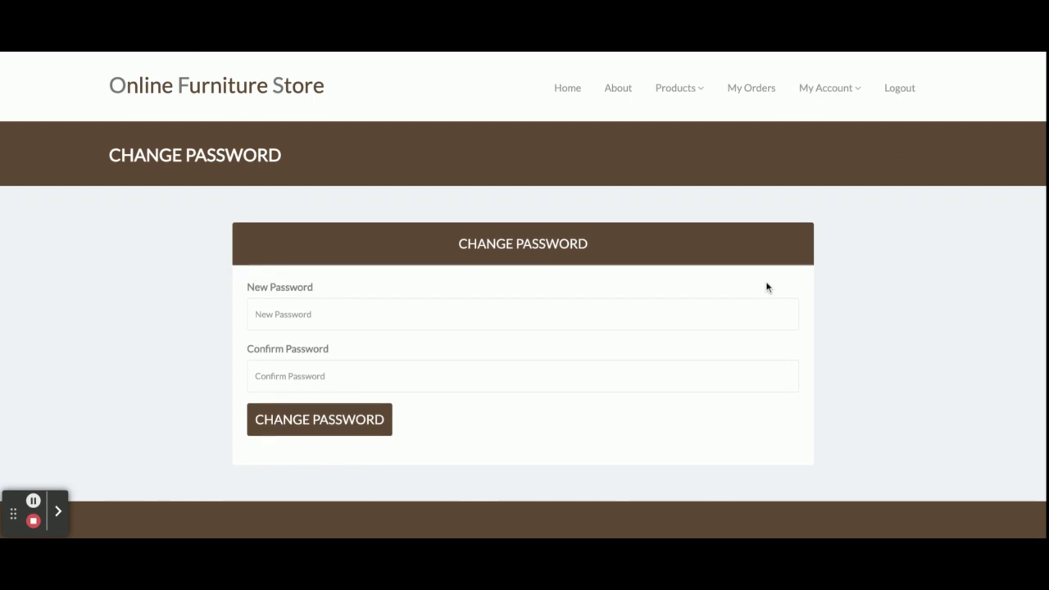
{"action": "mouse_move", "coordinate": [832, 105]}
{"action": "left_click", "coordinate": [829, 129]}
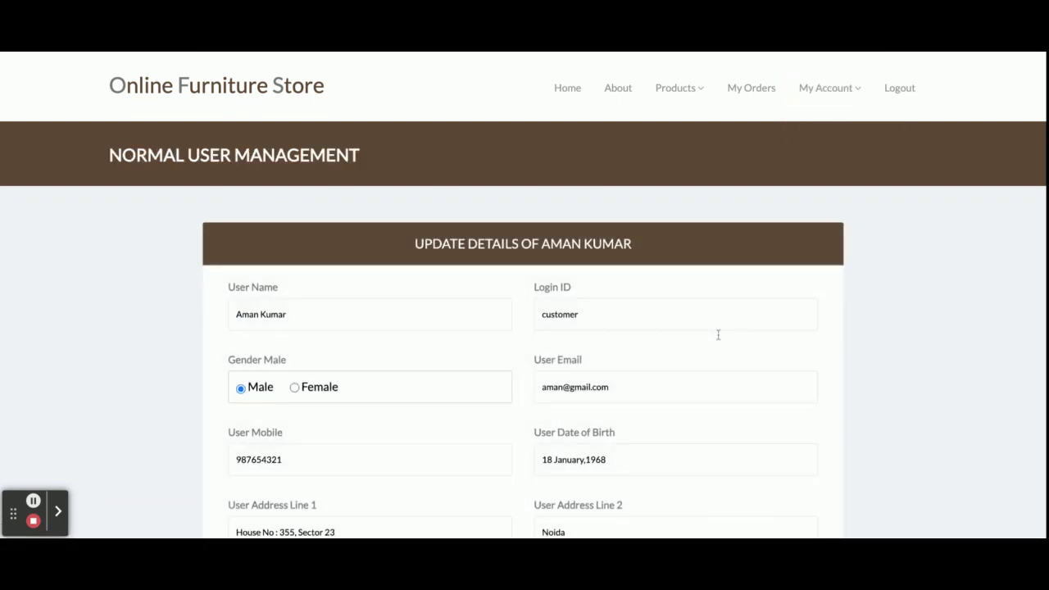
Add the Metalglass Table to the cart from the all-products listing.
{"action": "mouse_move", "coordinate": [679, 90]}
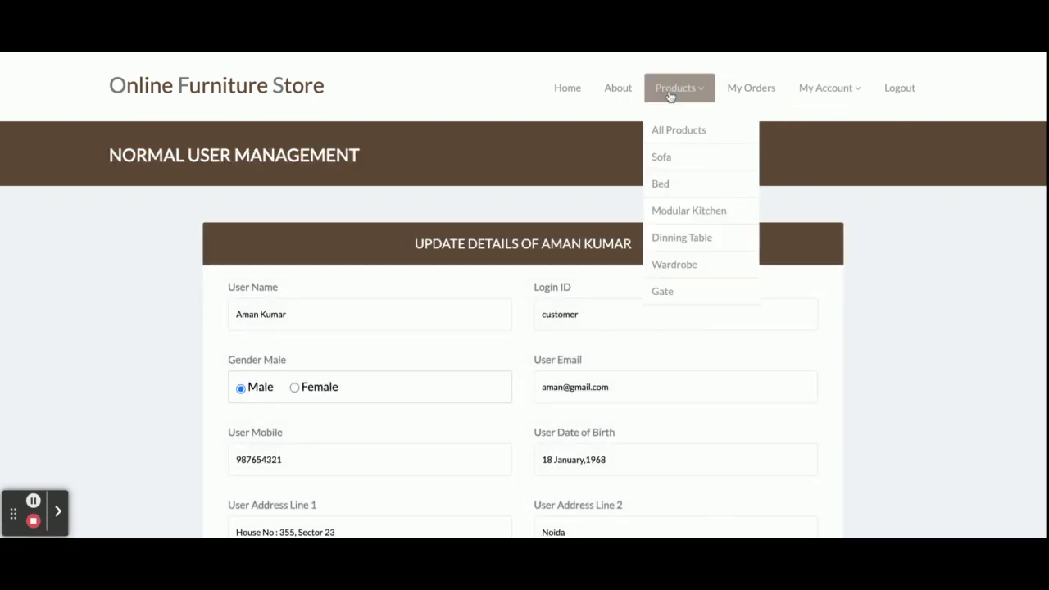
{"action": "left_click", "coordinate": [676, 141]}
{"action": "scroll", "coordinate": [508, 310], "scroll_direction": "down", "scroll_amount": 2}
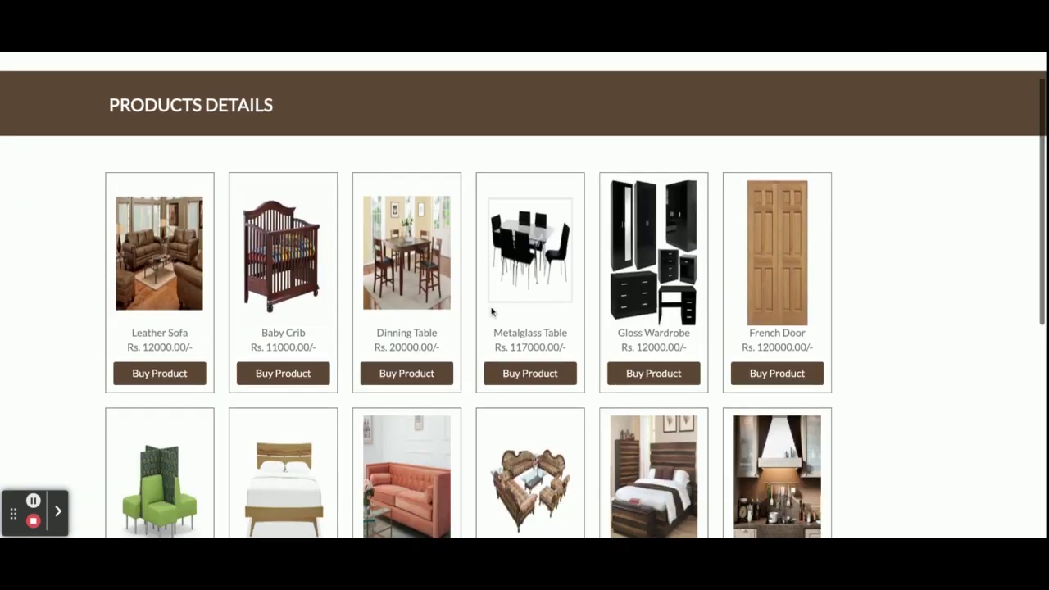
{"action": "left_click", "coordinate": [532, 315]}
{"action": "left_click", "coordinate": [663, 523]}
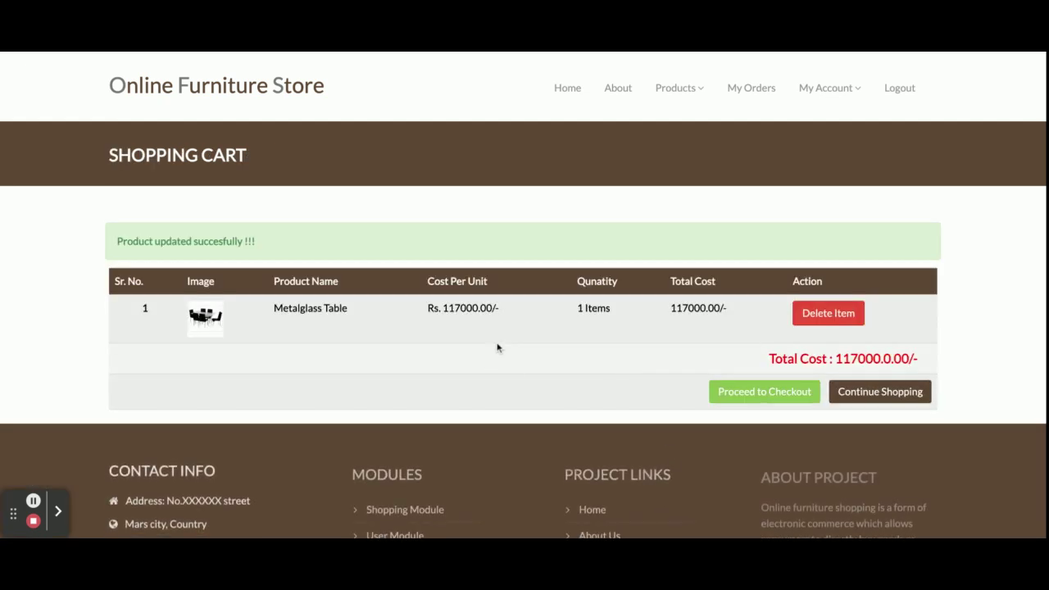
Add the Modul Kitchen from the kitchen listing, then delete it from the cart.
{"action": "mouse_move", "coordinate": [679, 87]}
{"action": "left_click", "coordinate": [665, 220]}
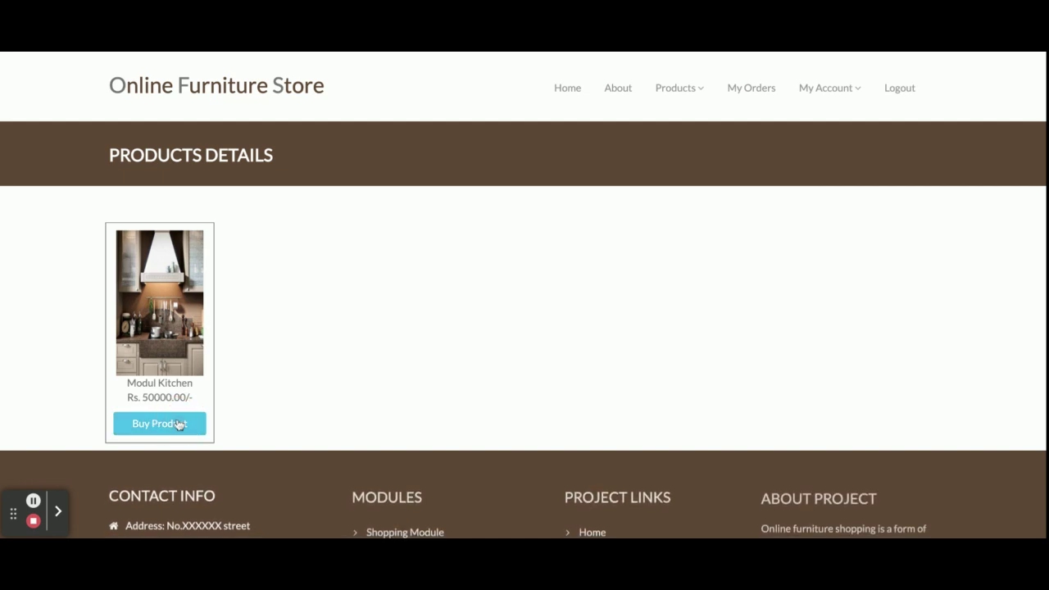
{"action": "left_click", "coordinate": [179, 424]}
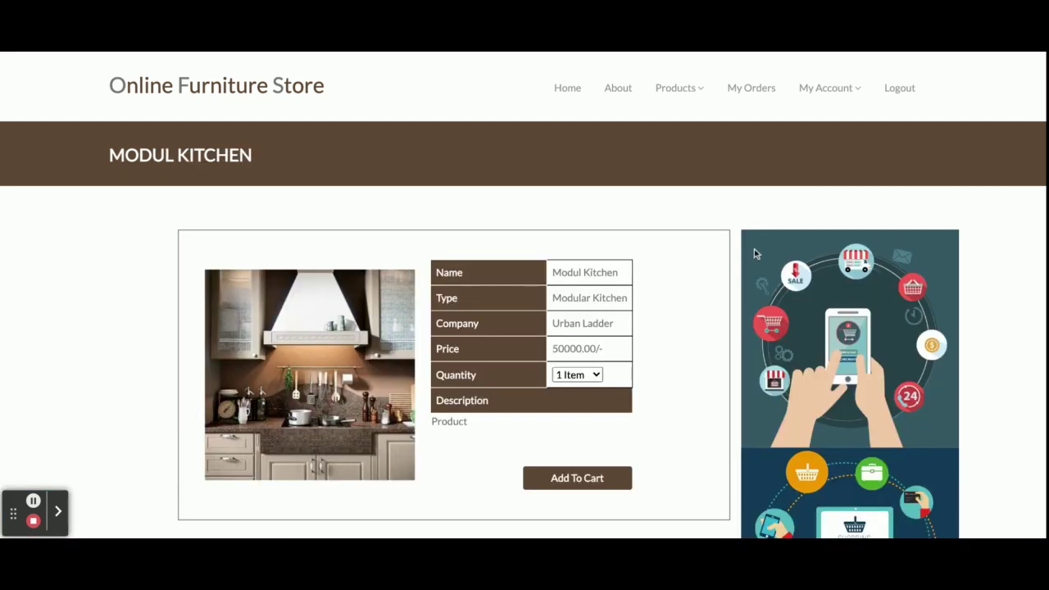
{"action": "left_click", "coordinate": [578, 479]}
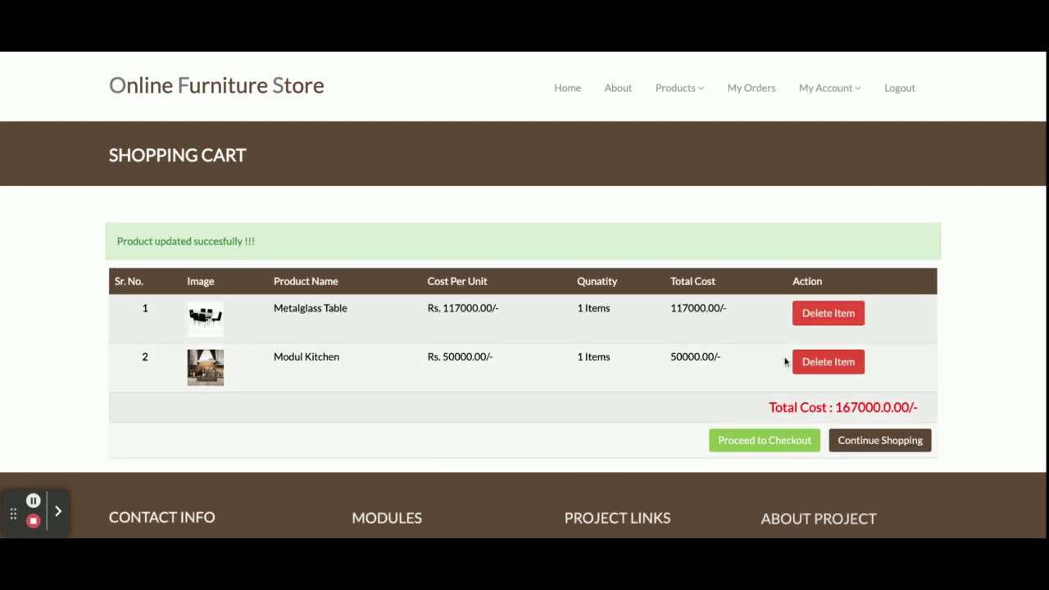
{"action": "left_click", "coordinate": [845, 367]}
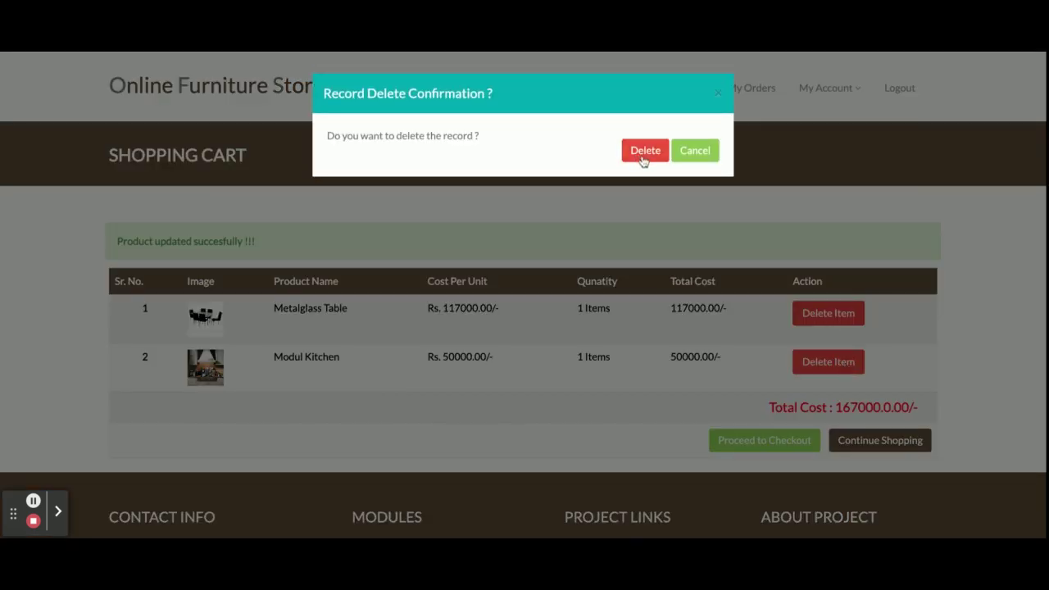
{"action": "left_click", "coordinate": [644, 159]}
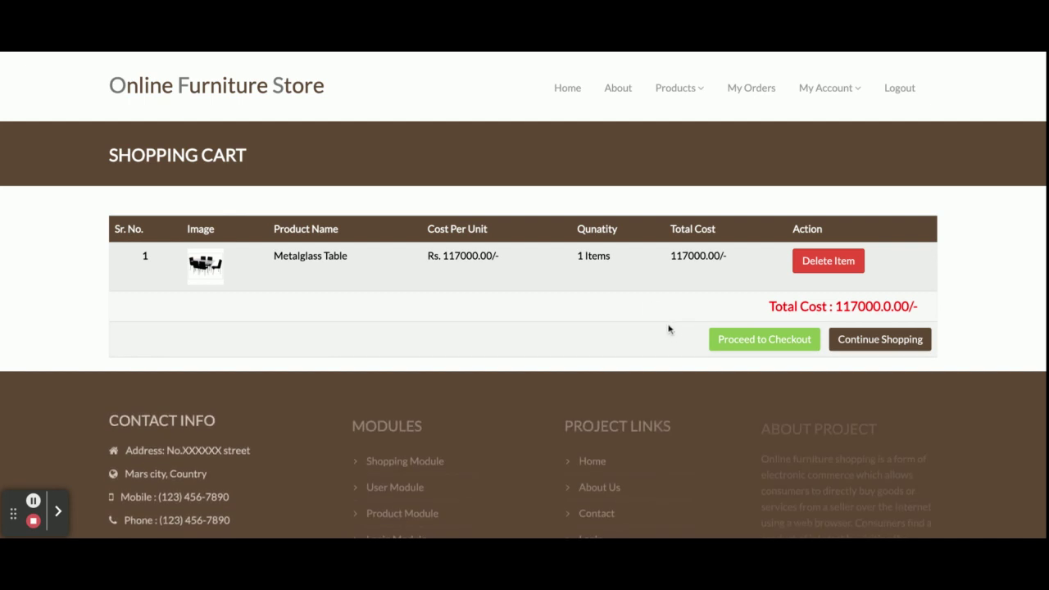
Add the Dinning Table from the table listing and check out the 137000 cart.
{"action": "left_click", "coordinate": [691, 94]}
{"action": "left_click", "coordinate": [679, 237]}
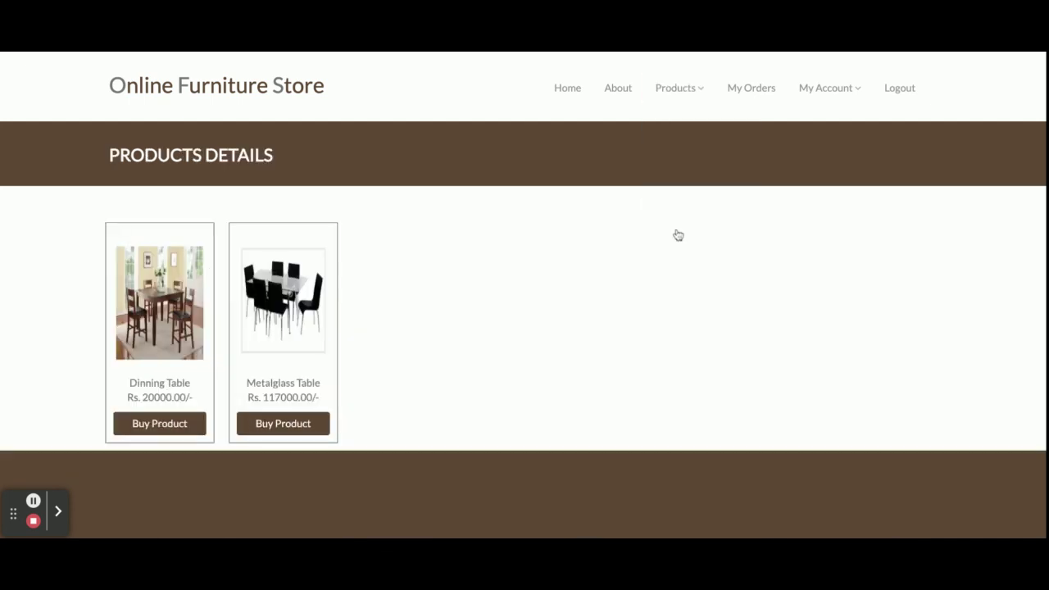
{"action": "left_click", "coordinate": [168, 423]}
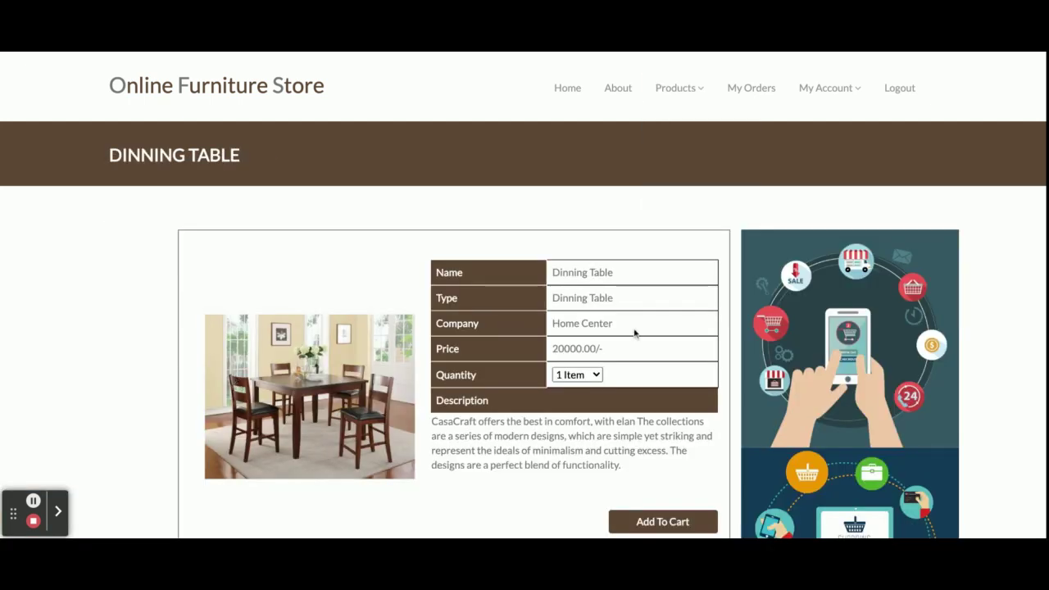
{"action": "left_click", "coordinate": [652, 520]}
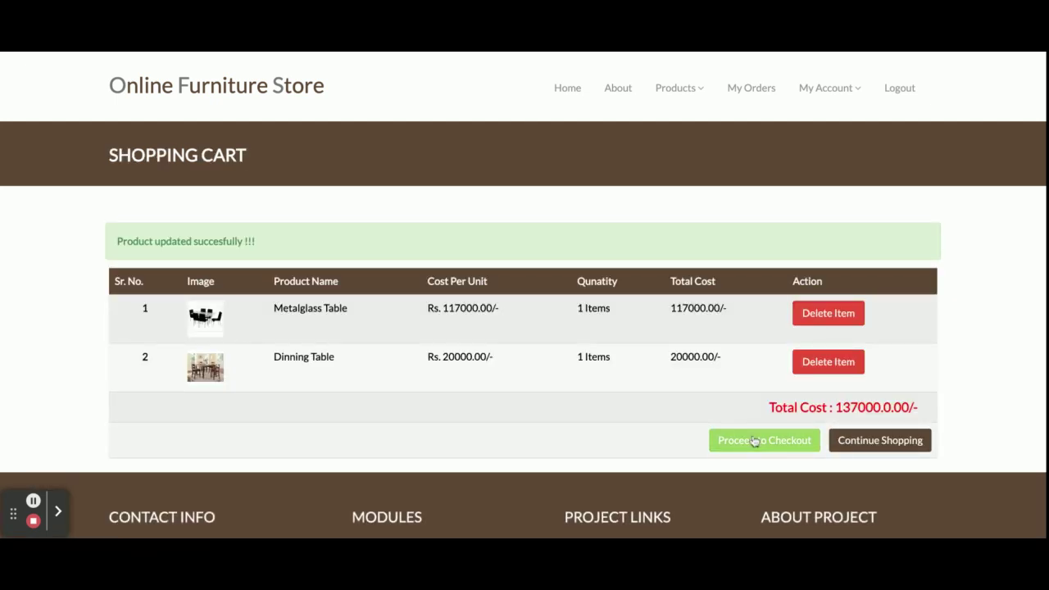
{"action": "scroll", "coordinate": [755, 440], "scroll_direction": "down", "scroll_amount": 3}
{"action": "scroll", "coordinate": [662, 456], "scroll_direction": "up", "scroll_amount": 3}
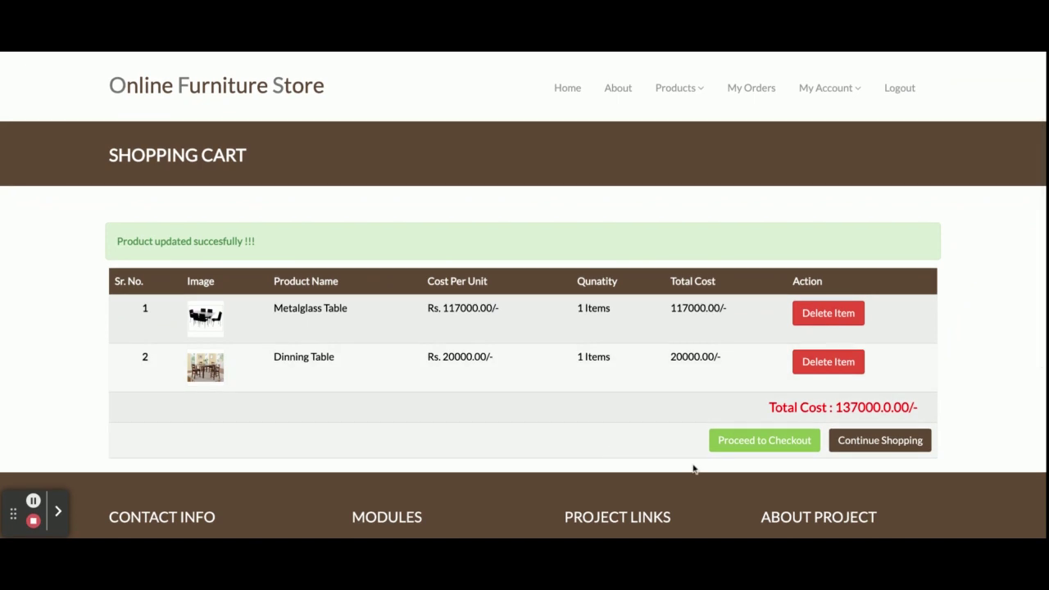
{"action": "left_click", "coordinate": [765, 440]}
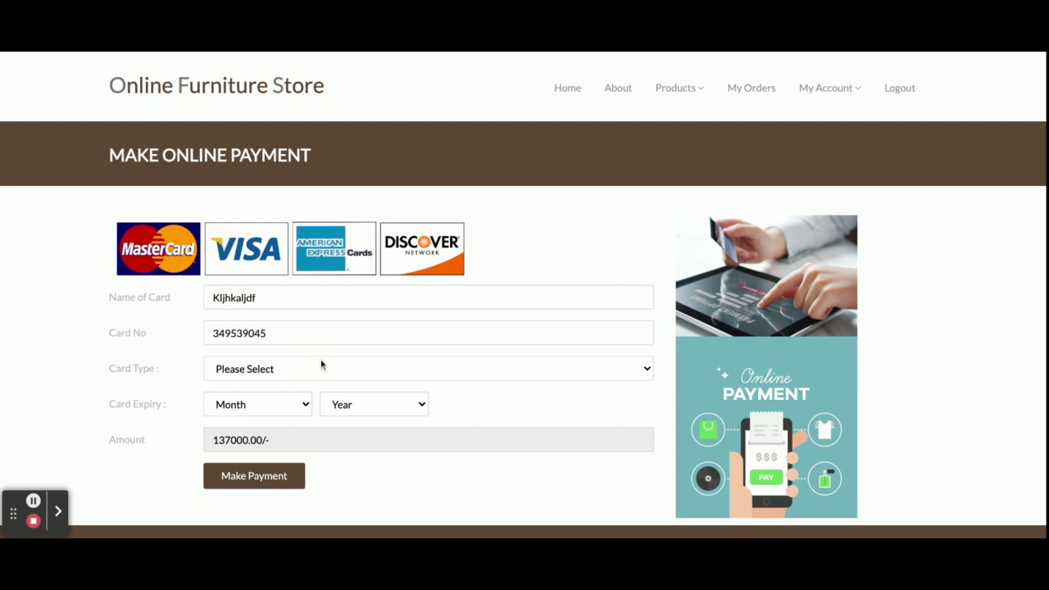
Set the card expiry year to 2023 and submit the online payment.
{"action": "left_click", "coordinate": [392, 423]}
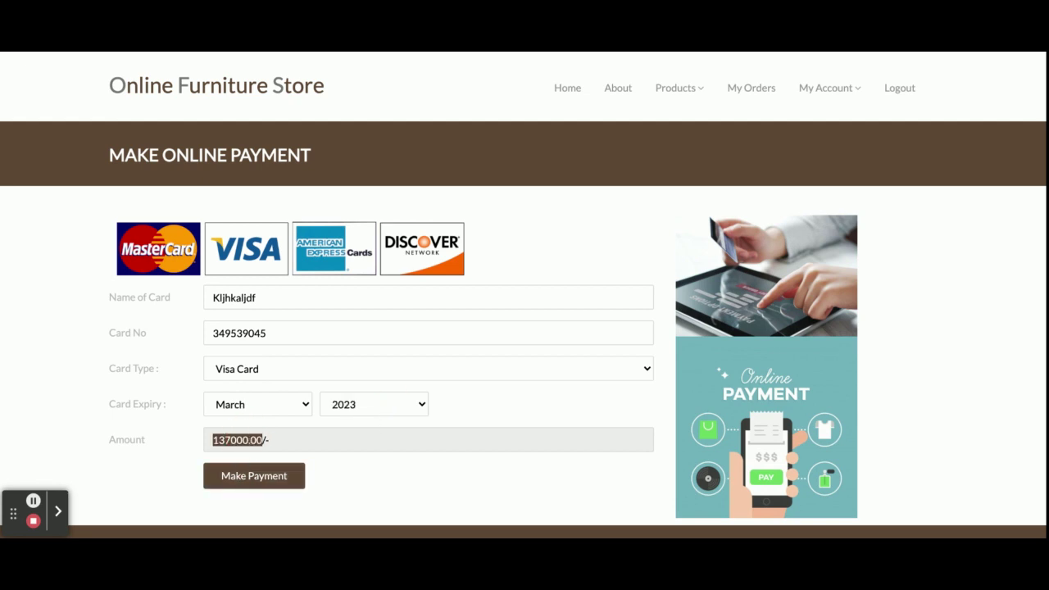
{"action": "left_click", "coordinate": [253, 483]}
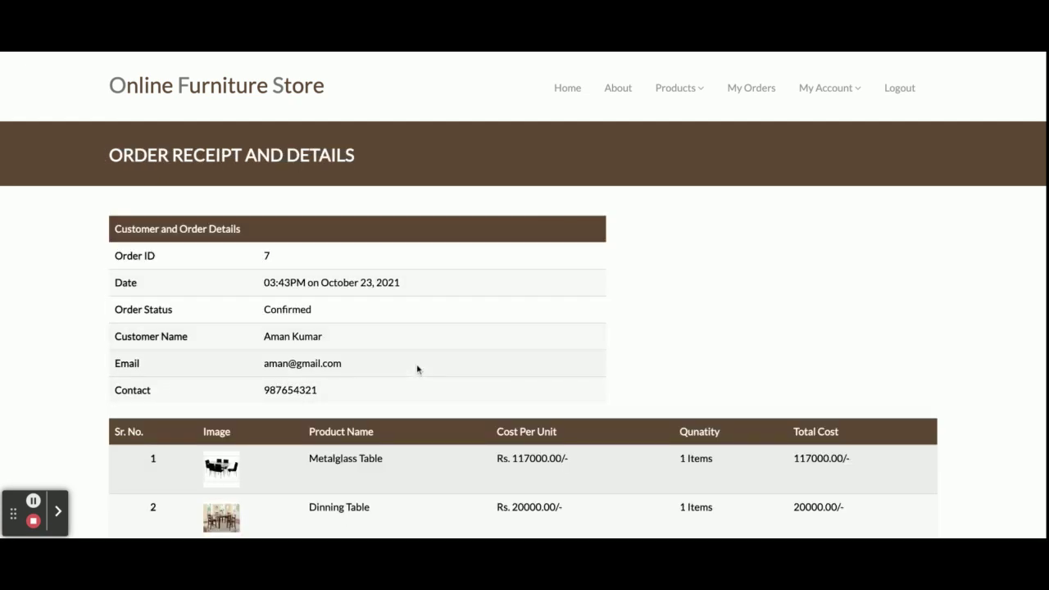
{"action": "left_click_drag", "start_coordinate": [267, 257], "coordinate": [339, 266]}
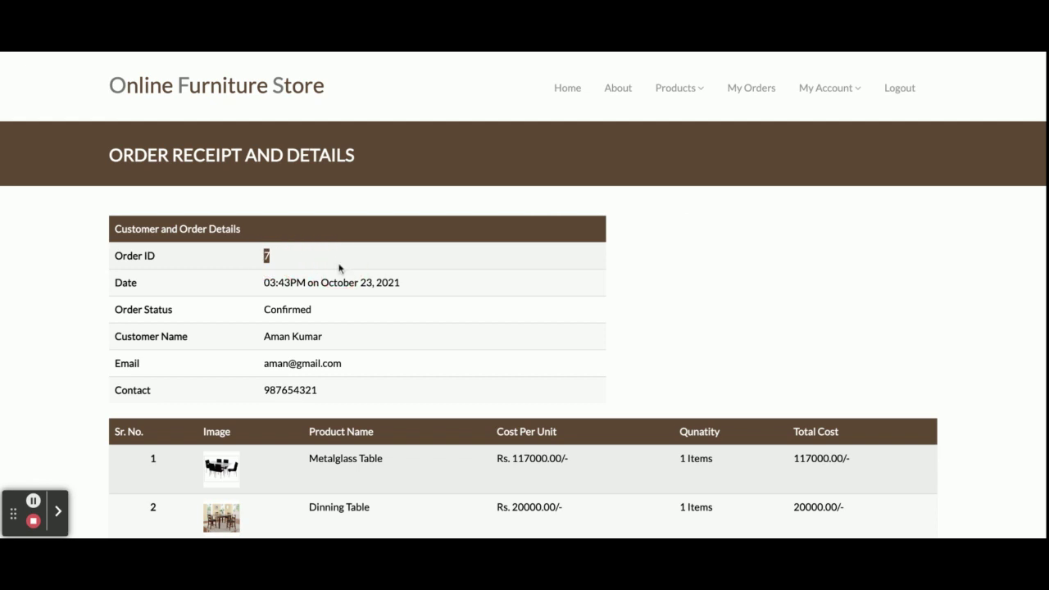
{"action": "scroll", "coordinate": [339, 267], "scroll_direction": "down", "scroll_amount": 6}
{"action": "scroll", "coordinate": [340, 269], "scroll_direction": "up", "scroll_amount": 6}
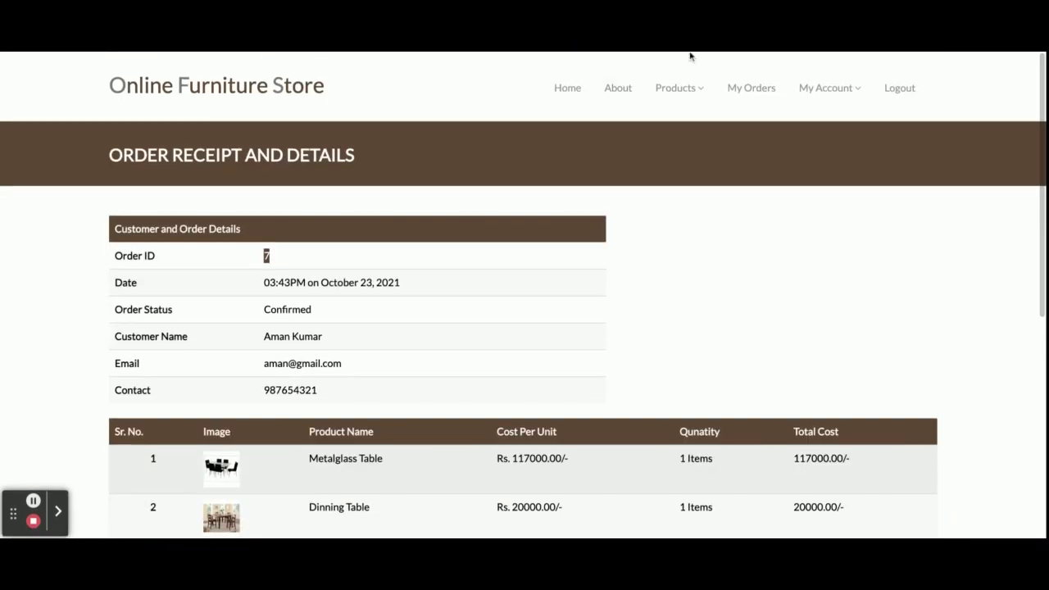
{"action": "left_click", "coordinate": [735, 99]}
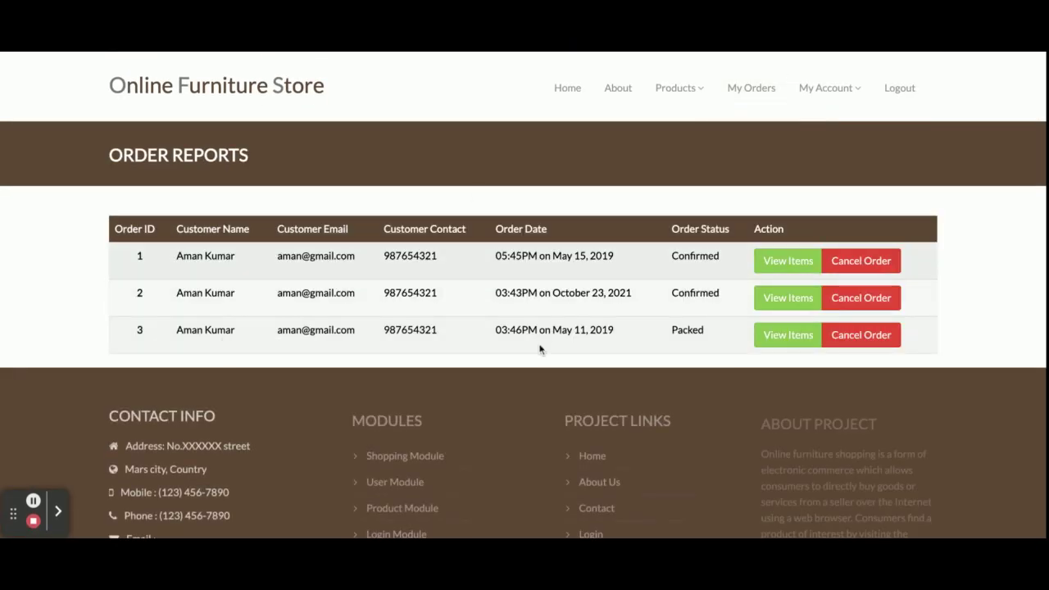
{"action": "left_click", "coordinate": [777, 269]}
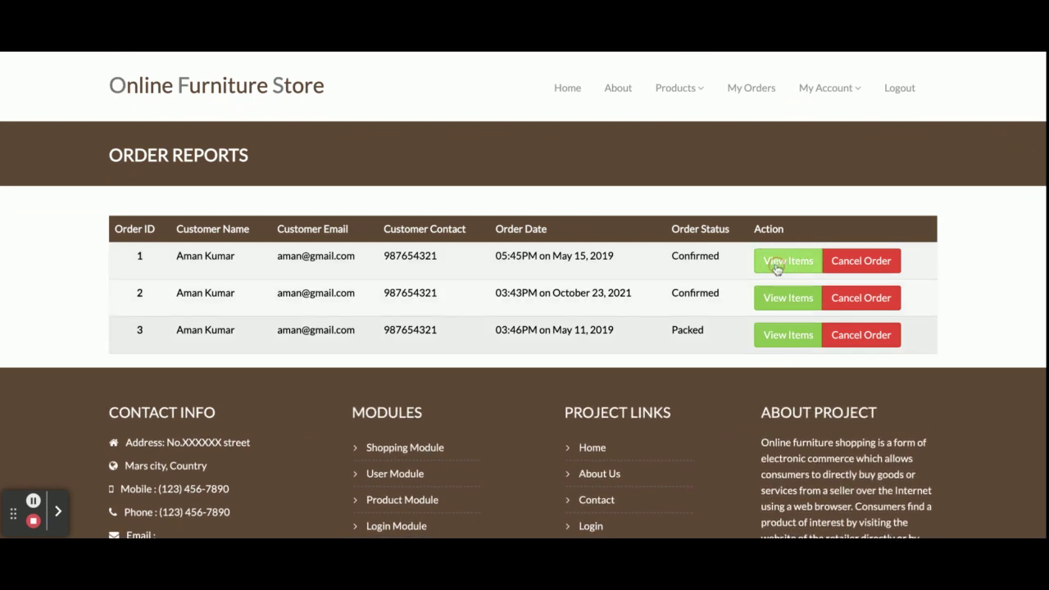
{"action": "scroll", "coordinate": [470, 312], "scroll_direction": "down", "scroll_amount": 2}
{"action": "scroll", "coordinate": [470, 314], "scroll_direction": "up", "scroll_amount": 2}
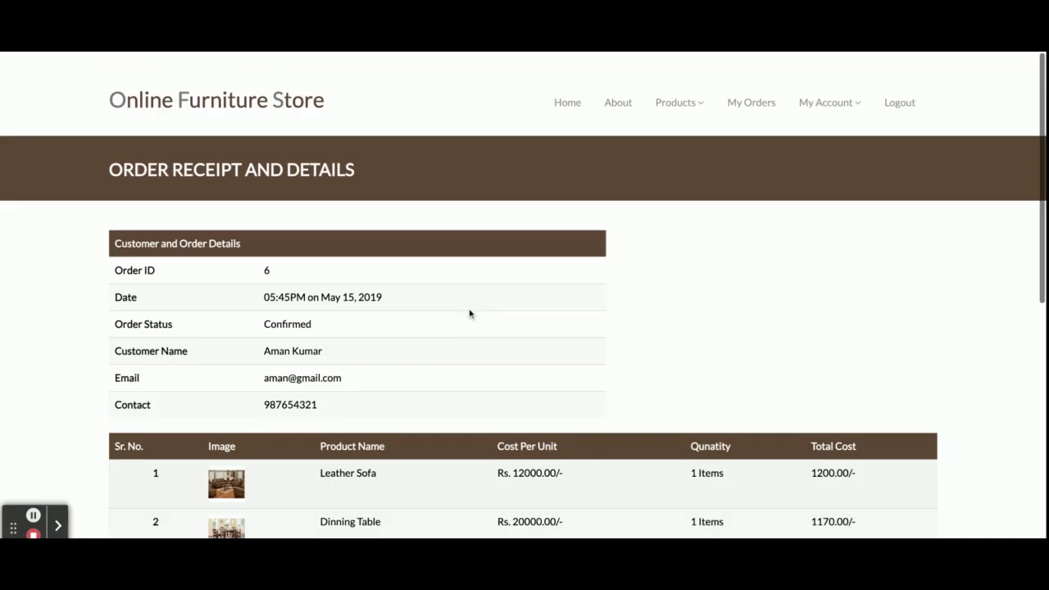
{"action": "left_click", "coordinate": [25, 51]}
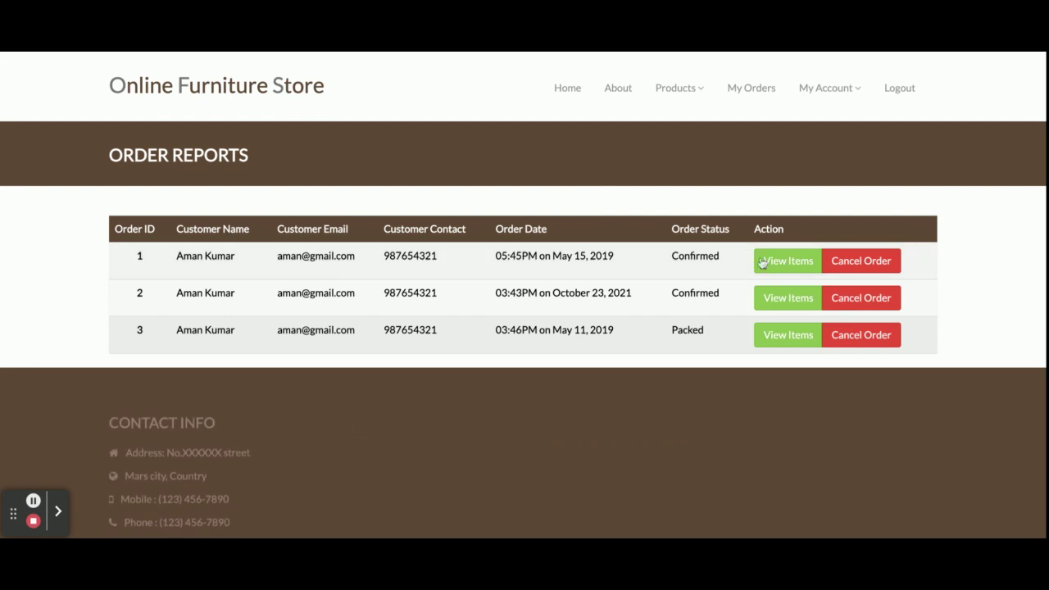
{"action": "left_click", "coordinate": [788, 298]}
{"action": "scroll", "coordinate": [522, 336], "scroll_direction": "down", "scroll_amount": 2}
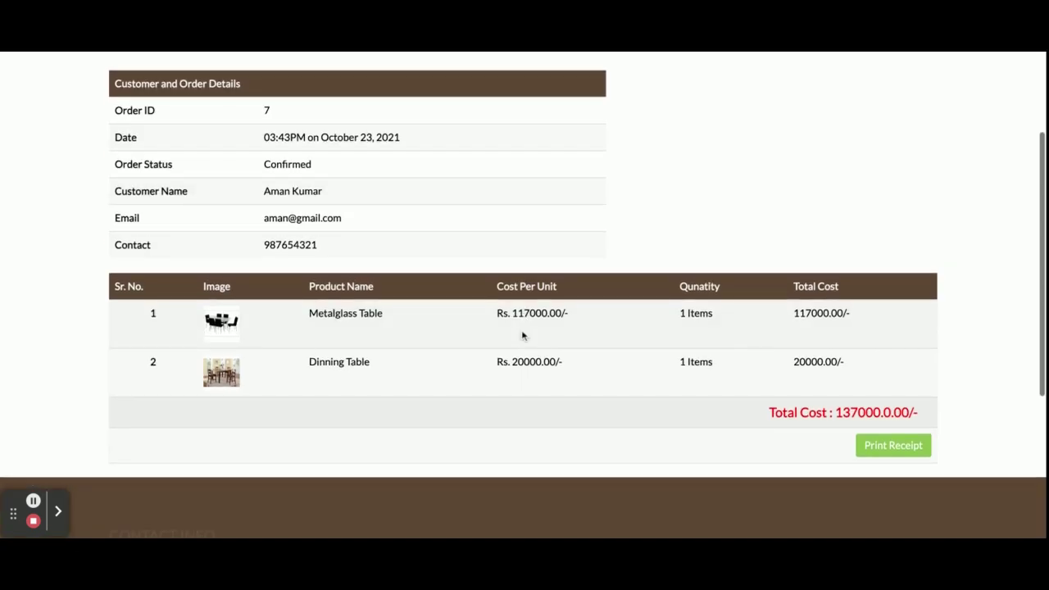
{"action": "triple_click", "coordinate": [850, 413]}
{"action": "scroll", "coordinate": [851, 419], "scroll_direction": "up", "scroll_amount": 2}
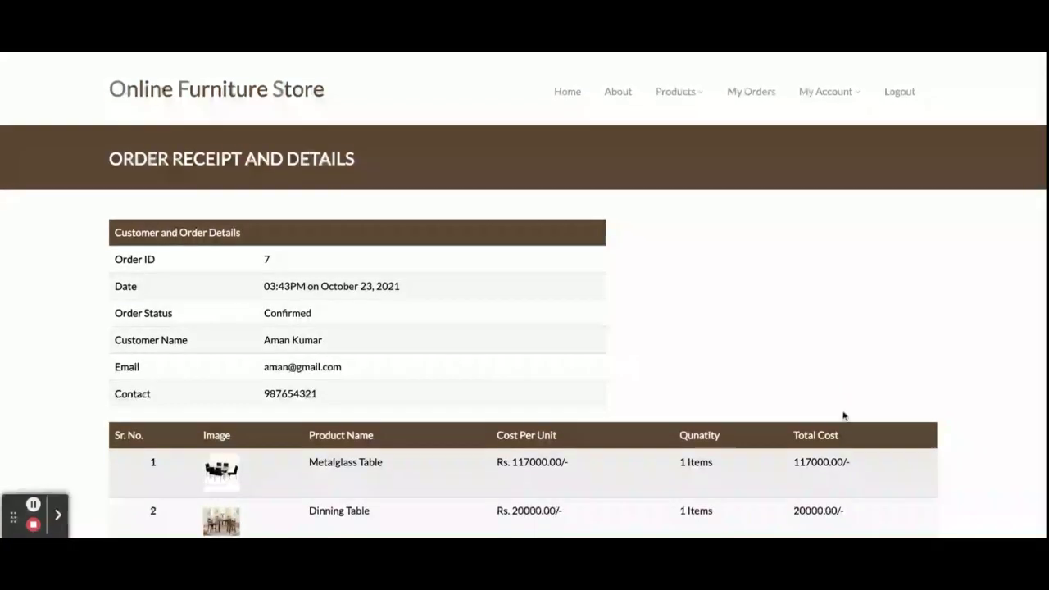
{"action": "mouse_move", "coordinate": [838, 145]}
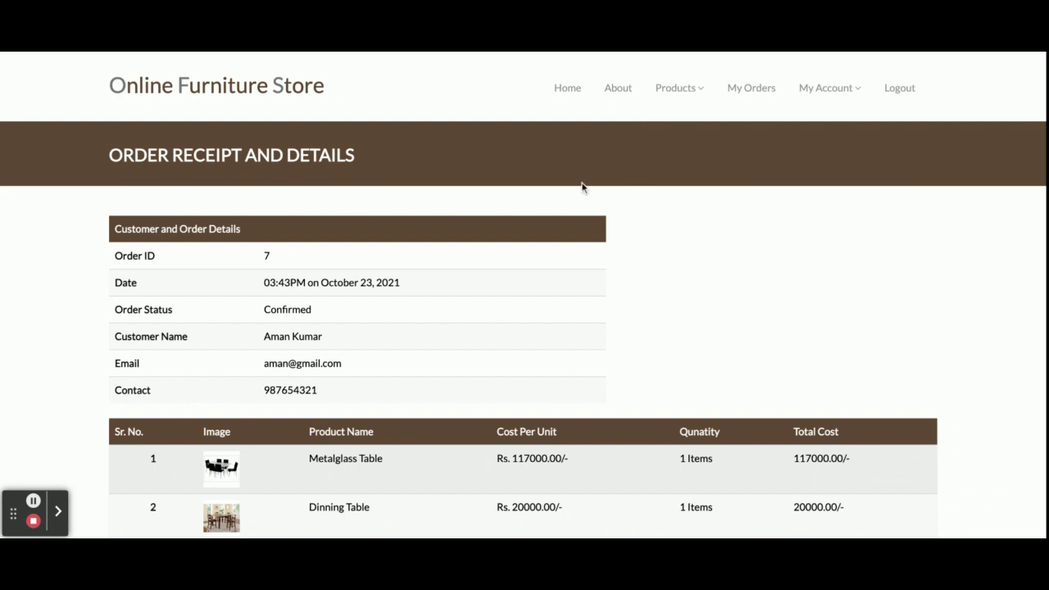
Log out of the customer account.
{"action": "left_click", "coordinate": [908, 96]}
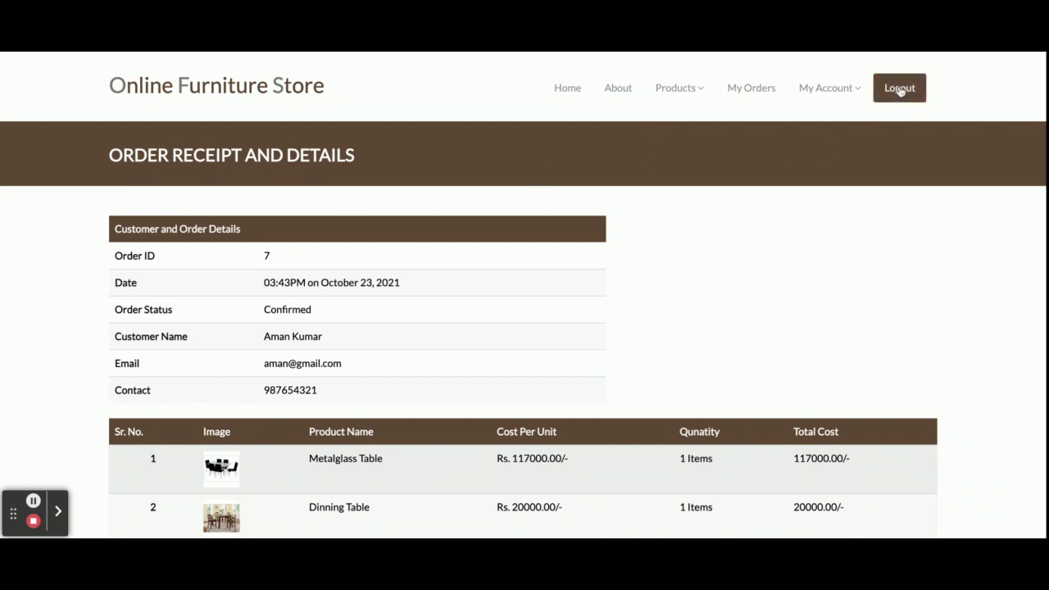